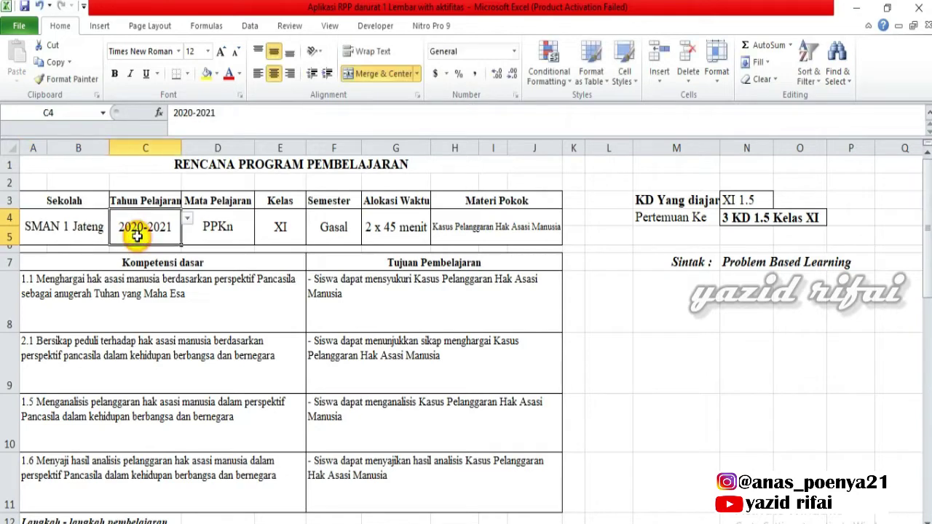
- Change the school name under Sekolah to SMAN 1 Jawa Tengah
click(78, 229)
click(280, 118)
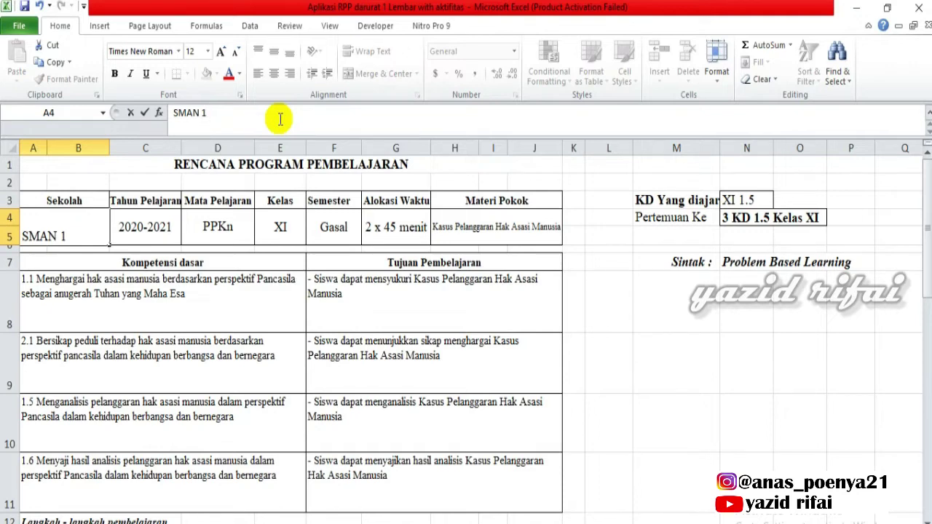
text(ngah)
key(Return)
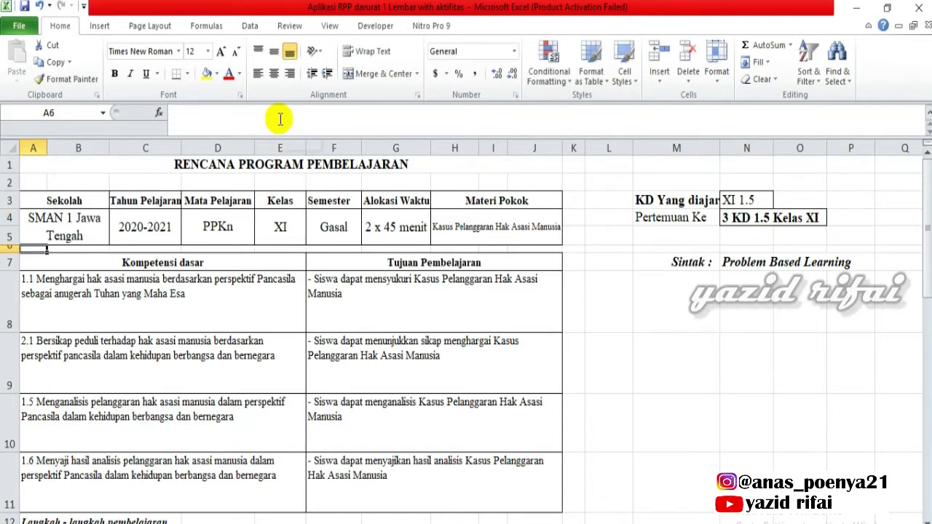
- Choose 2020-2021 as the school year under Tahun Pelajaran
click(137, 239)
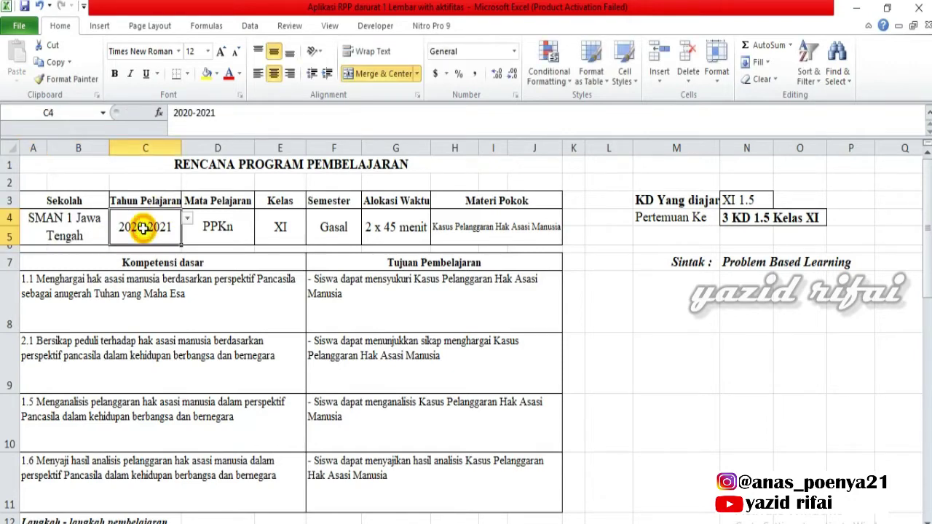
click(187, 222)
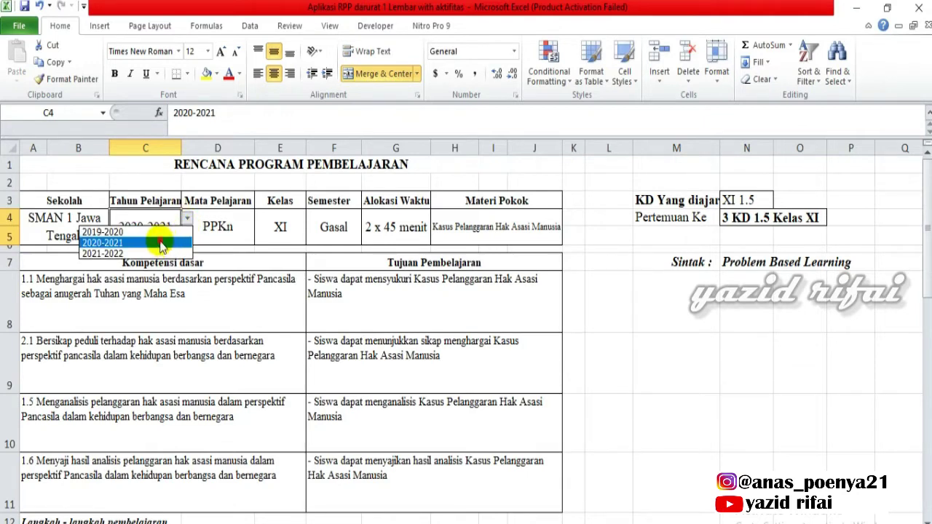
click(159, 243)
click(188, 221)
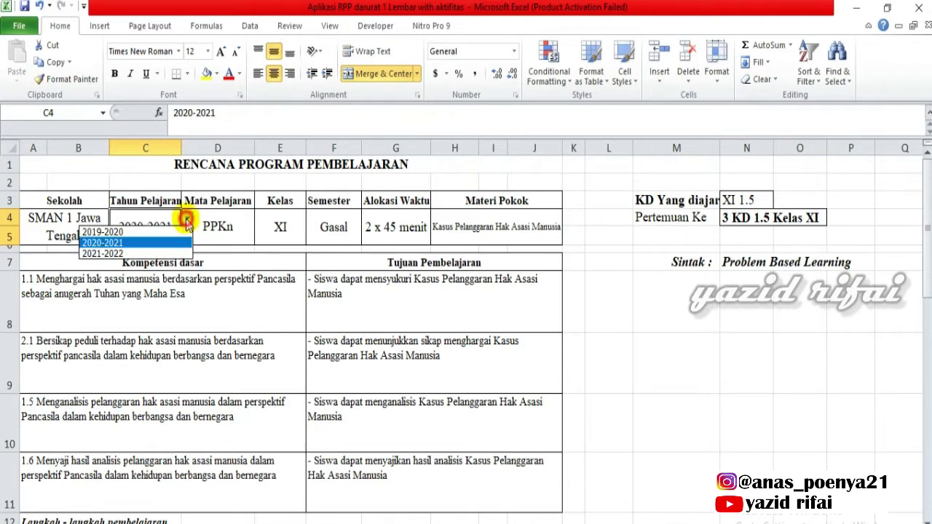
click(164, 246)
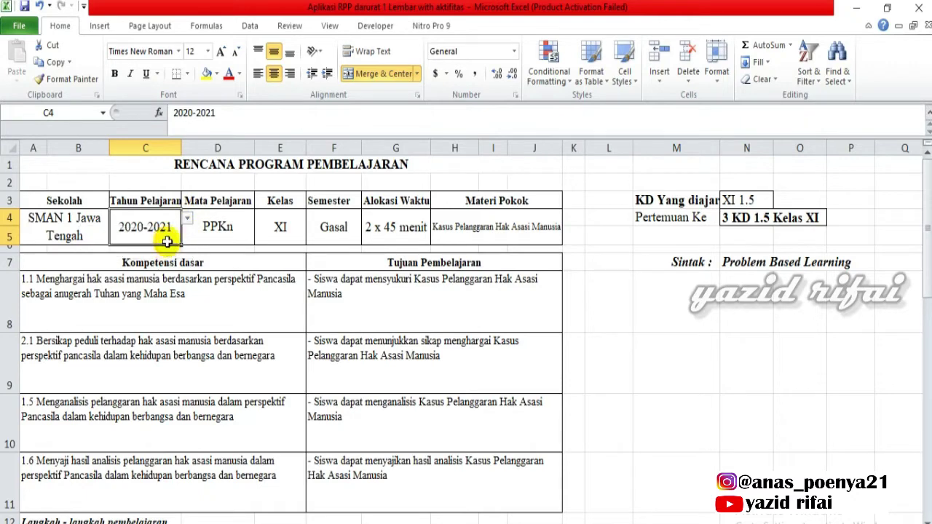
- Set the class level under Kelas to X in the lesson plan header
click(211, 229)
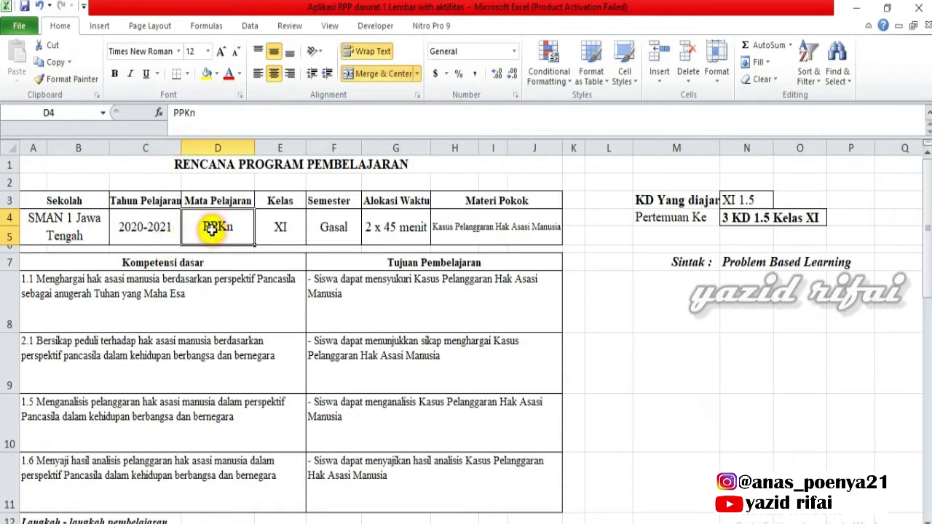
click(288, 226)
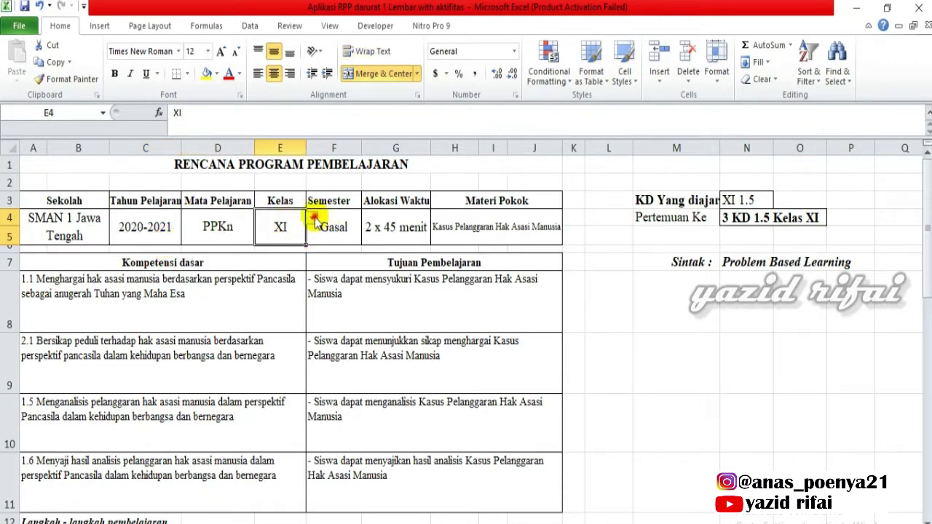
click(313, 218)
click(284, 230)
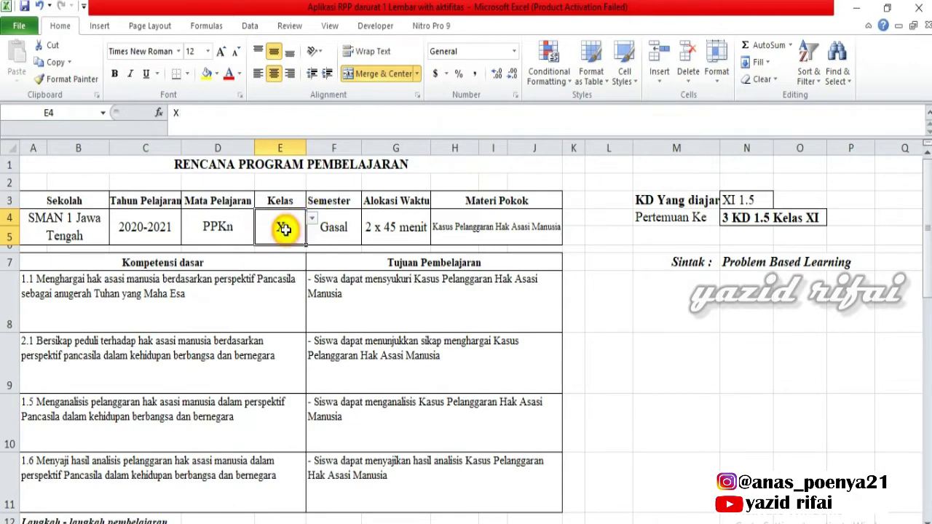
click(314, 220)
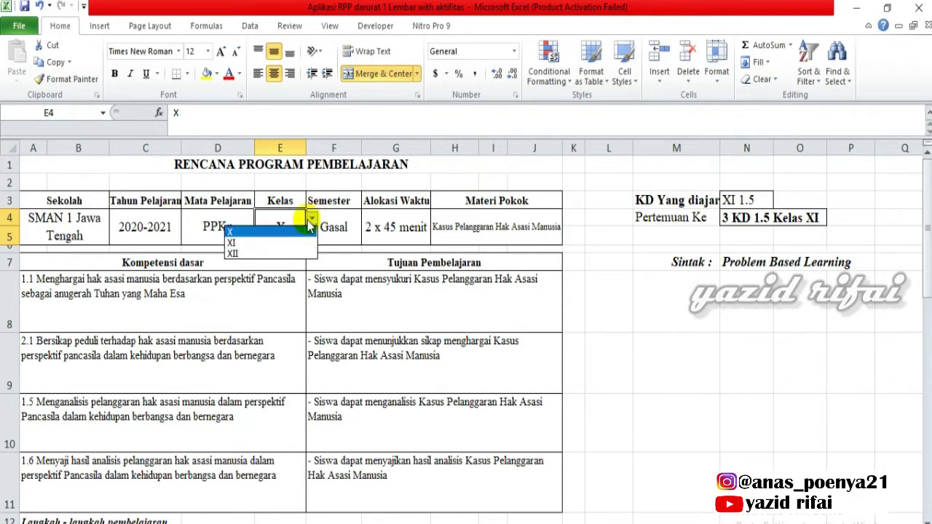
click(299, 233)
- Choose Gasal as the semester and 2 x 45 menit as the time allocation in the lesson plan header
click(333, 227)
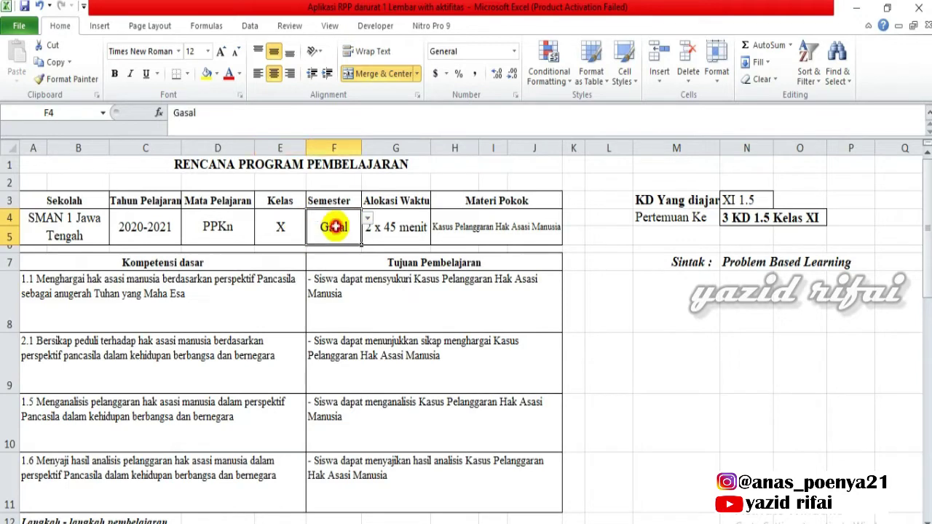
click(369, 221)
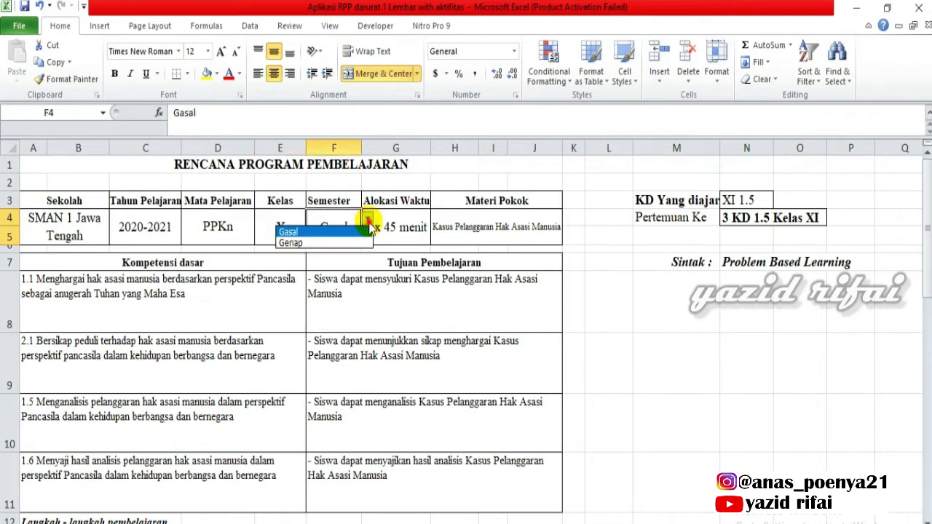
click(366, 232)
click(376, 223)
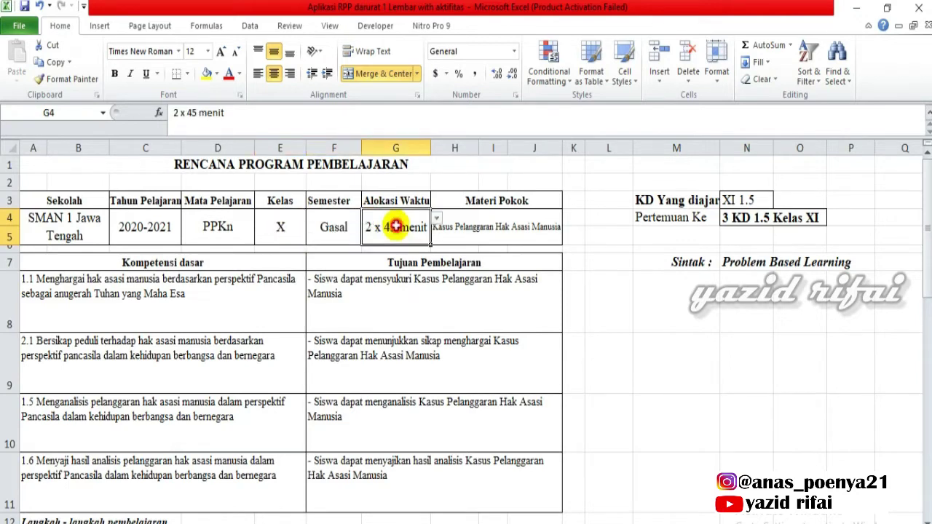
click(437, 221)
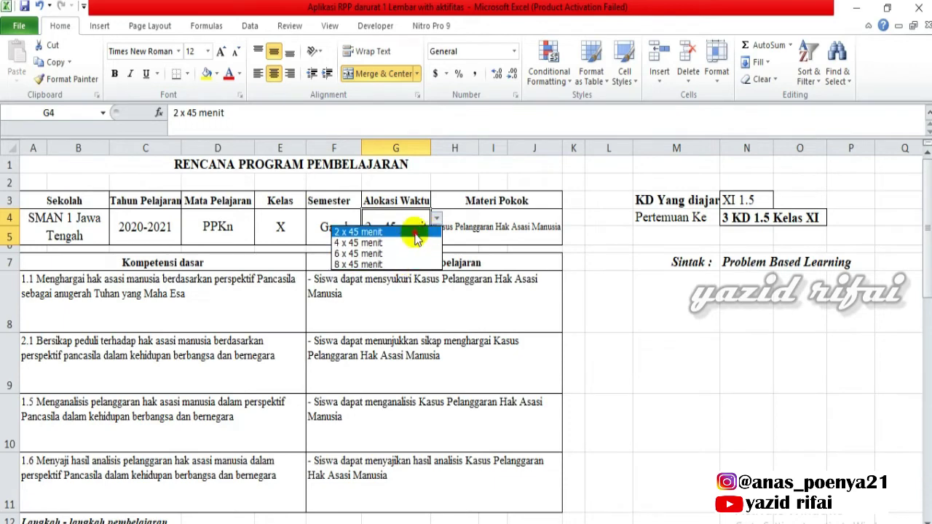
click(416, 233)
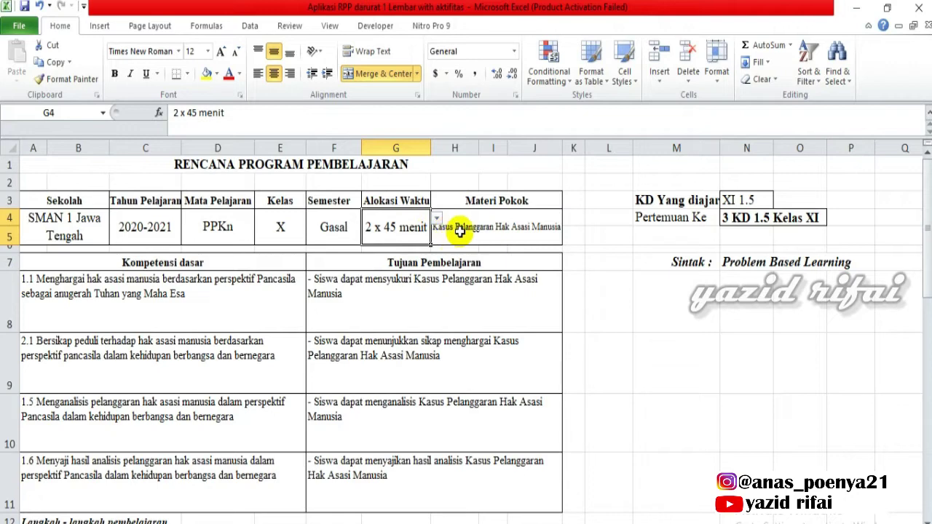
- Replace the subject teacher's name in the signature block at the end of the lesson plan with Zinedine Zidane
click(496, 226)
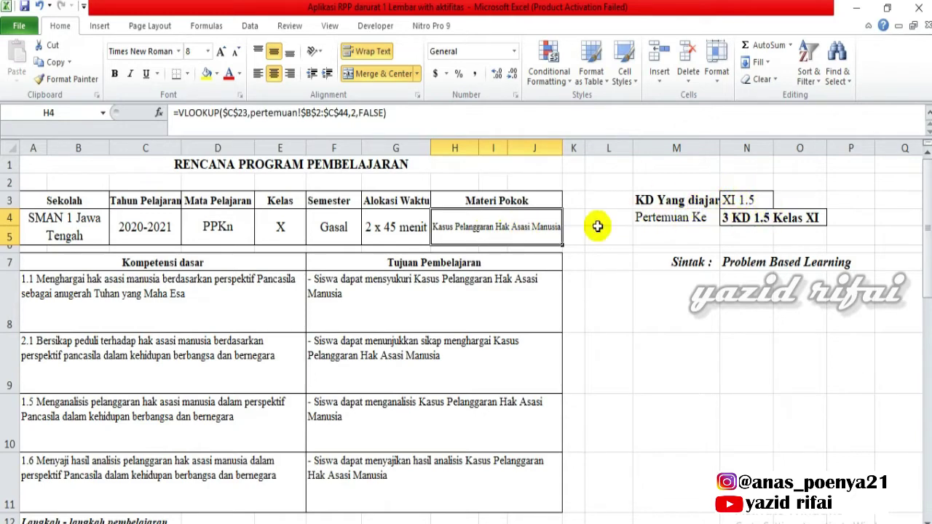
drag(929, 193, 900, 428)
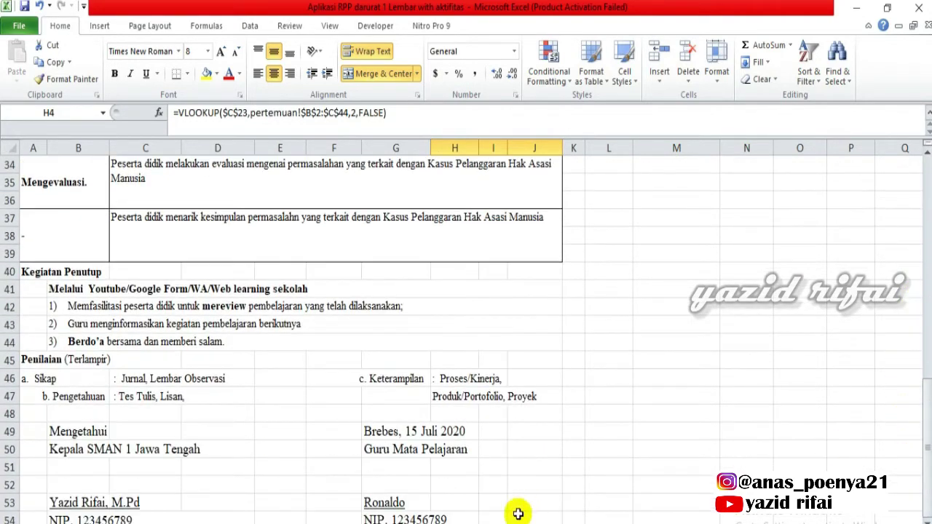
click(382, 504)
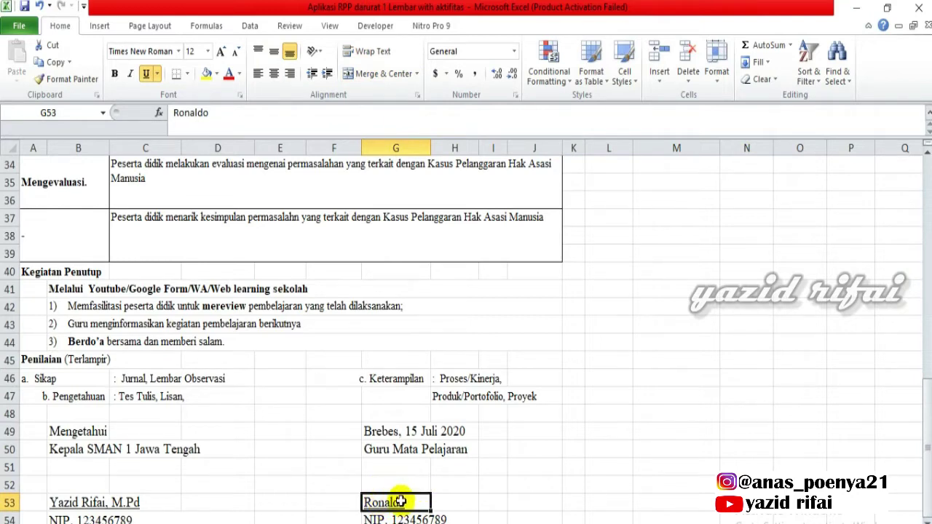
click(299, 109)
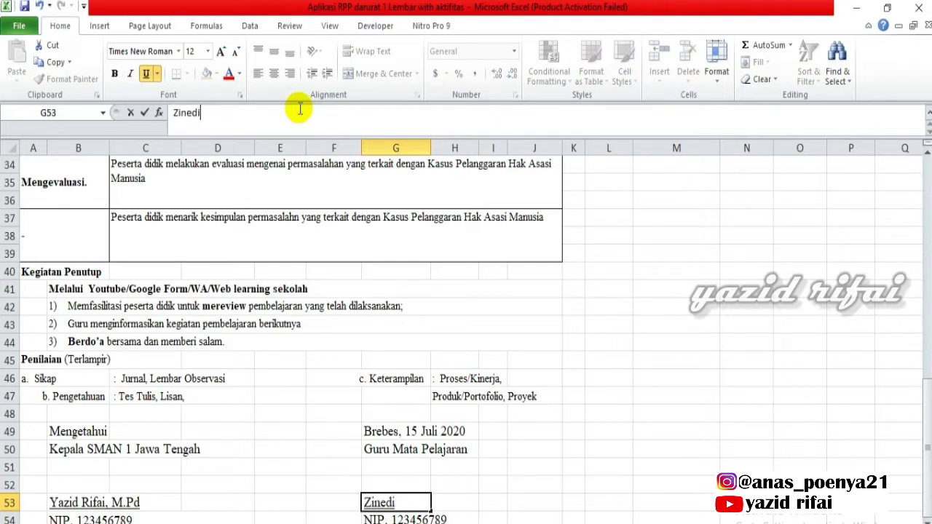
text(Zinedine Zidan)
key(Return)
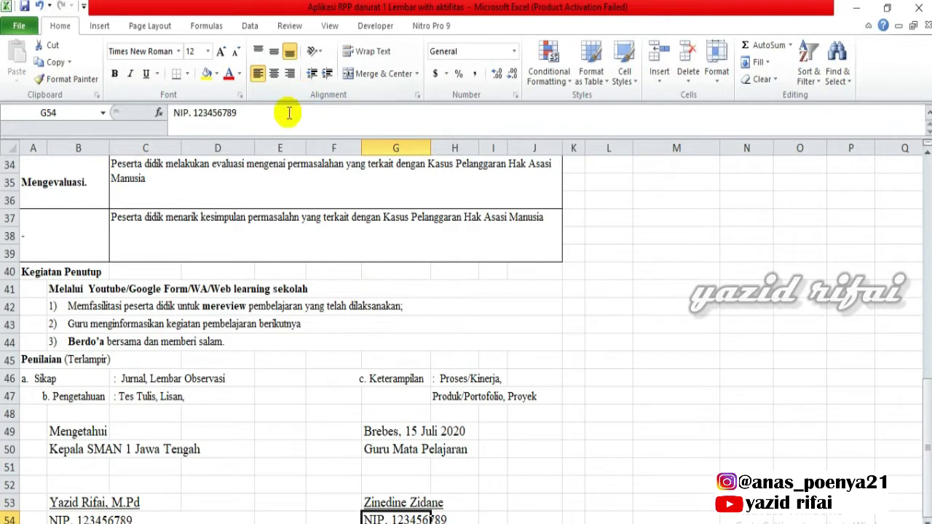
- Update the subject teacher's NIP number beneath the teacher's name in the signature block
click(289, 112)
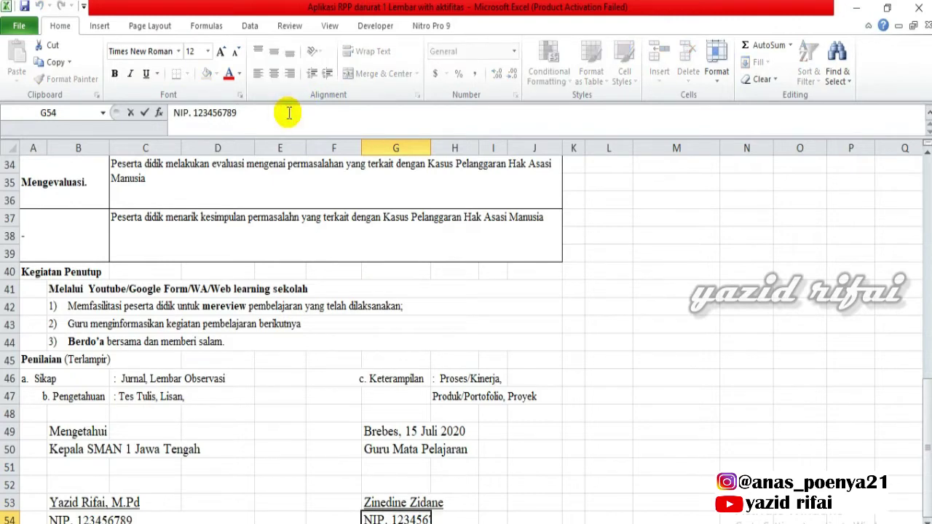
click(324, 397)
click(378, 518)
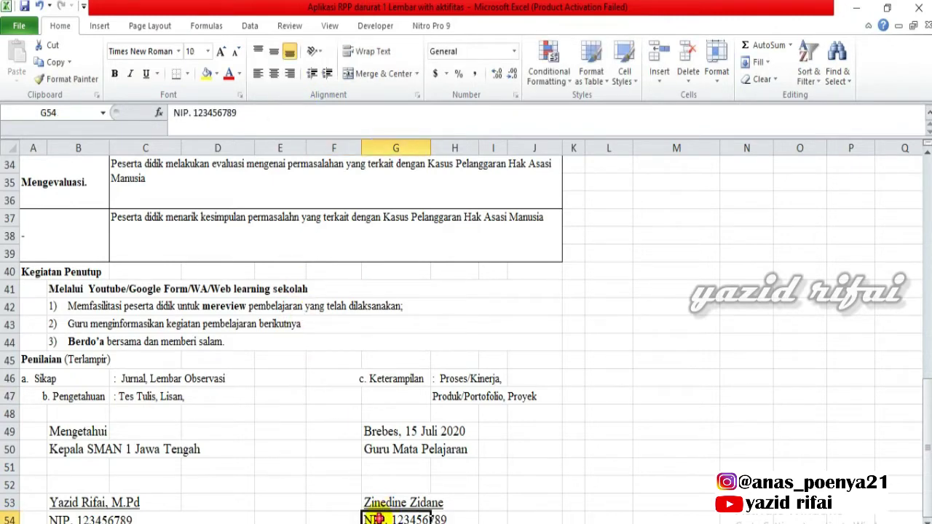
click(320, 129)
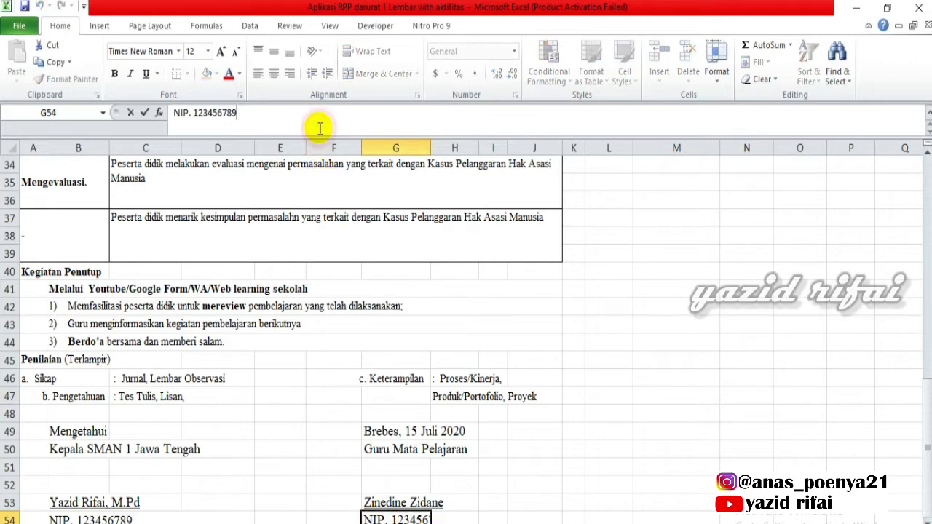
text(0)
key(Return)
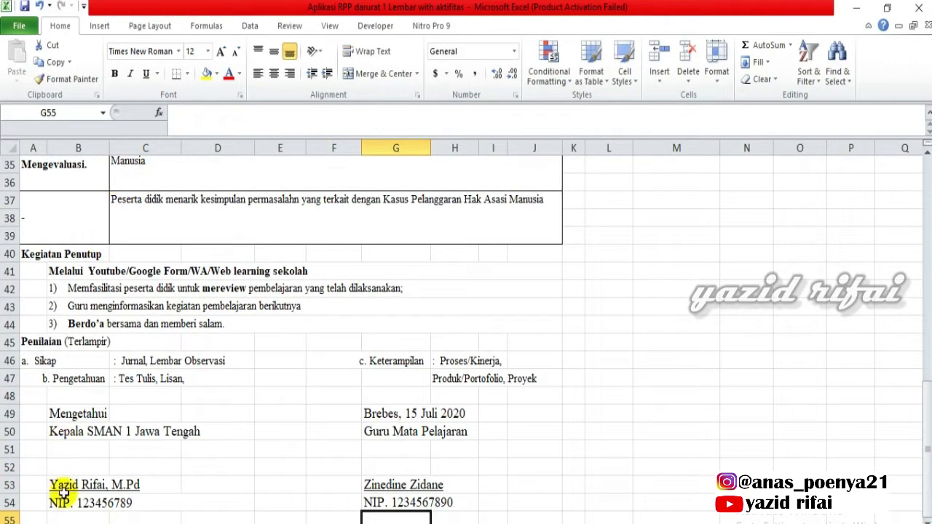
- Examine the principal's name, NIP and the formula behind the Kepala title in the signature block
click(68, 486)
click(64, 502)
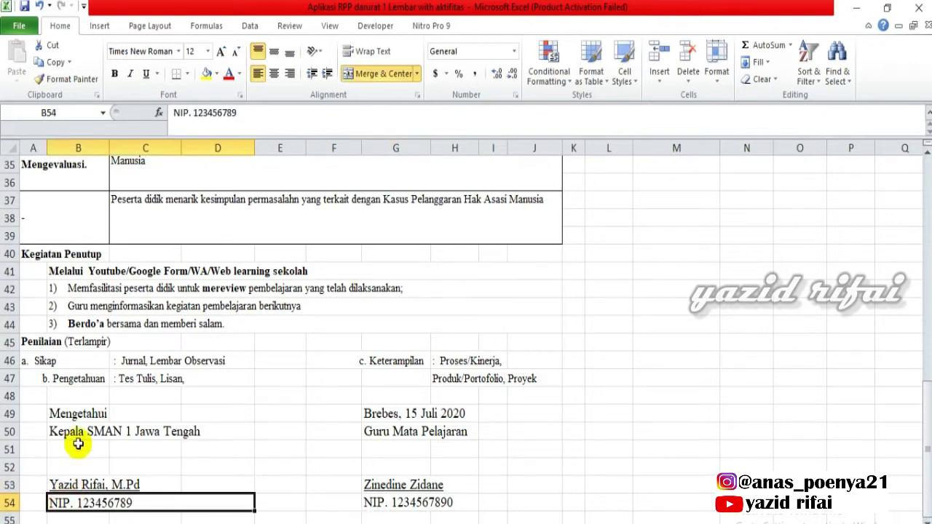
click(78, 433)
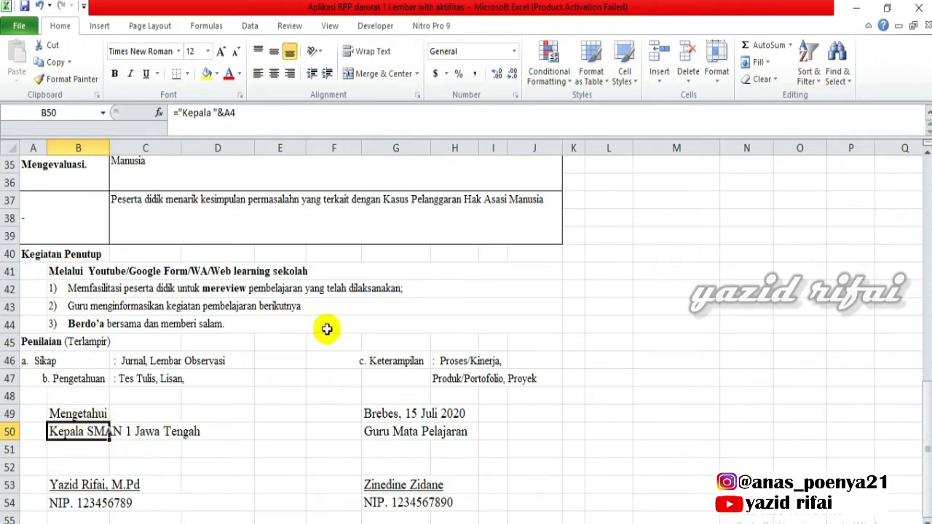
- Set the taught basic competency (KD Yang diajar) beside the lesson plan header to X 3.3
drag(927, 426, 927, 167)
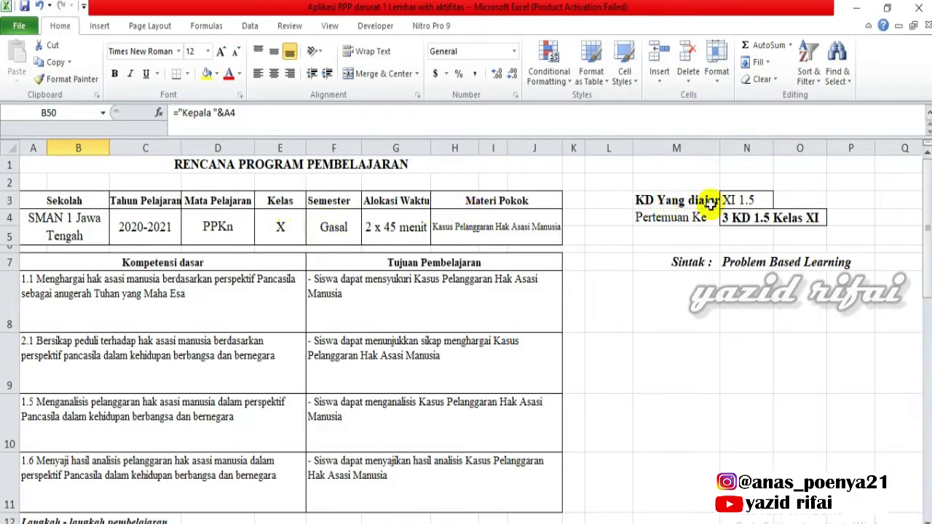
click(747, 200)
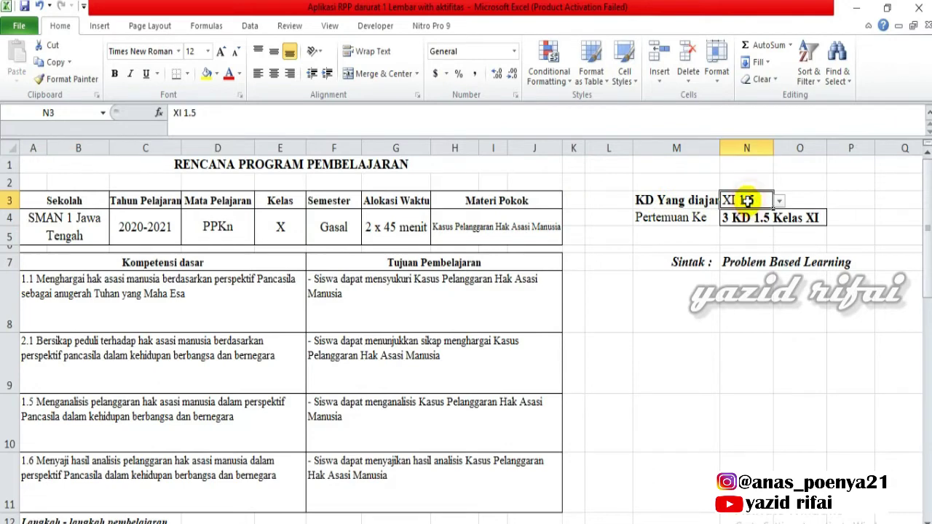
click(780, 202)
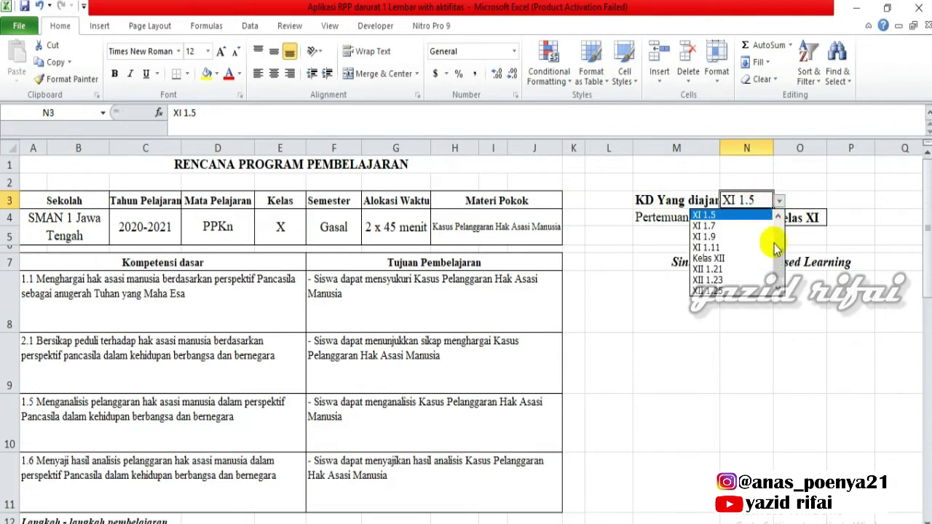
drag(778, 255, 778, 218)
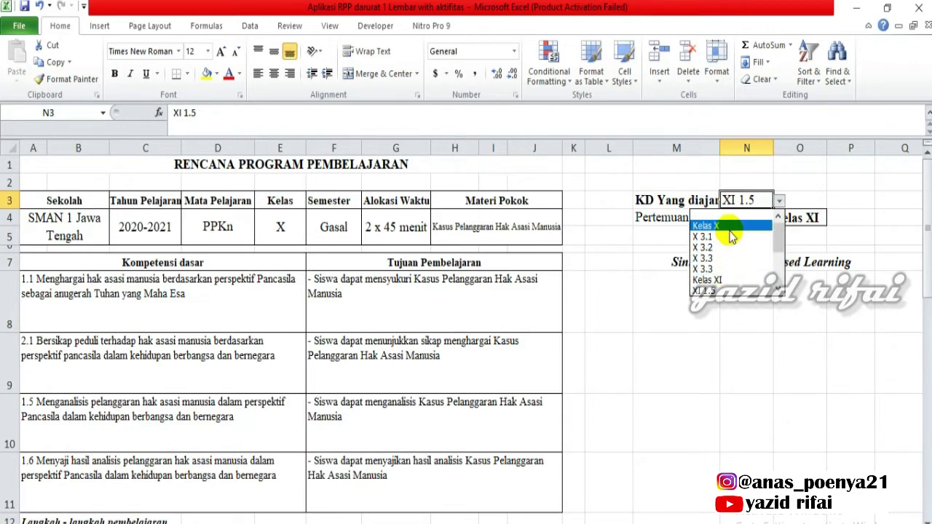
click(726, 270)
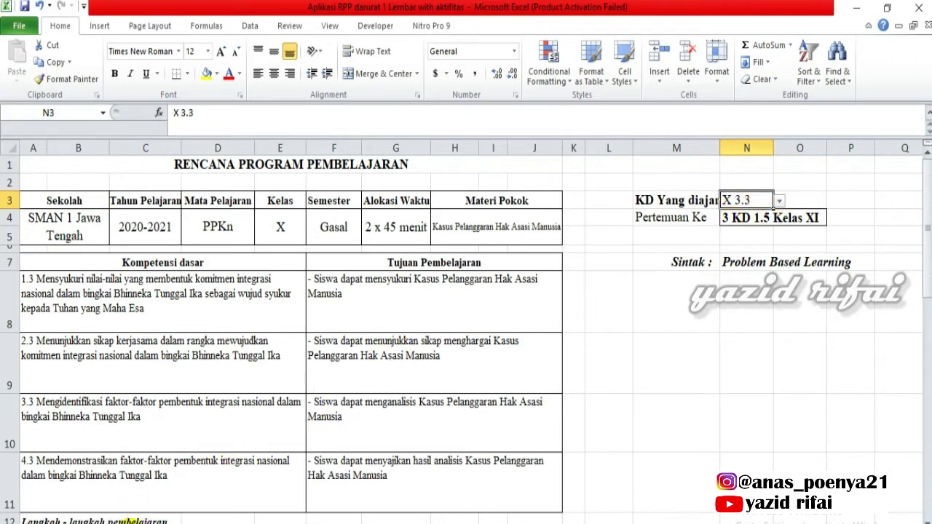
- Correct the last Kelas X code, in cell A7 of the KD list sheet, to X 3.4 and return to the lesson plan
click(132, 521)
double_click(54, 291)
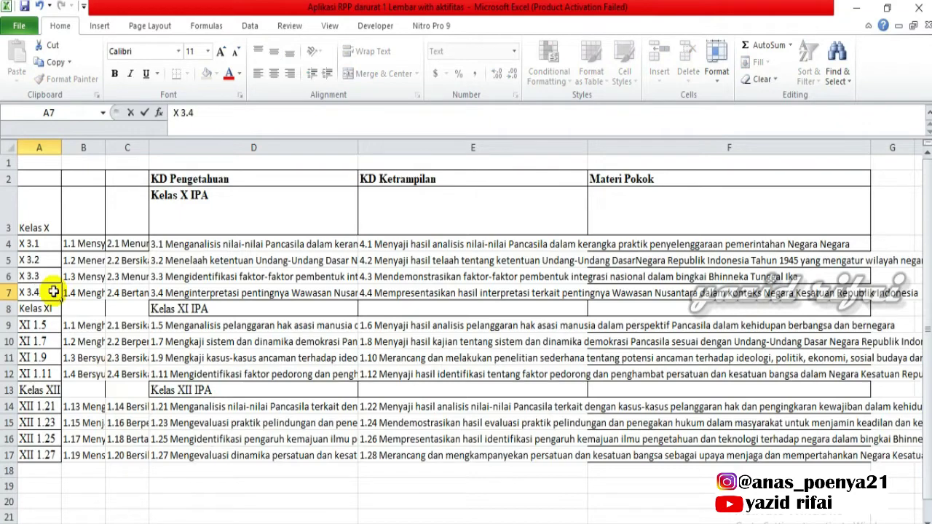
click(54, 312)
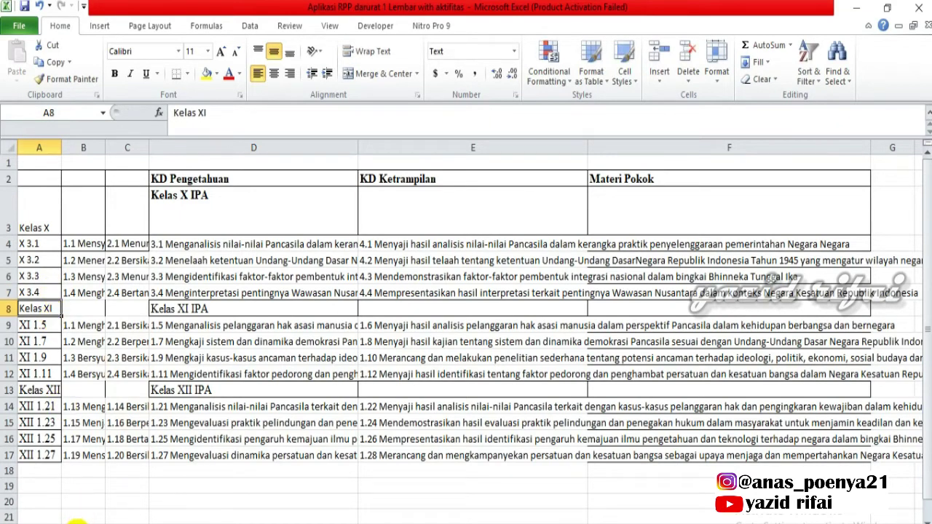
click(76, 522)
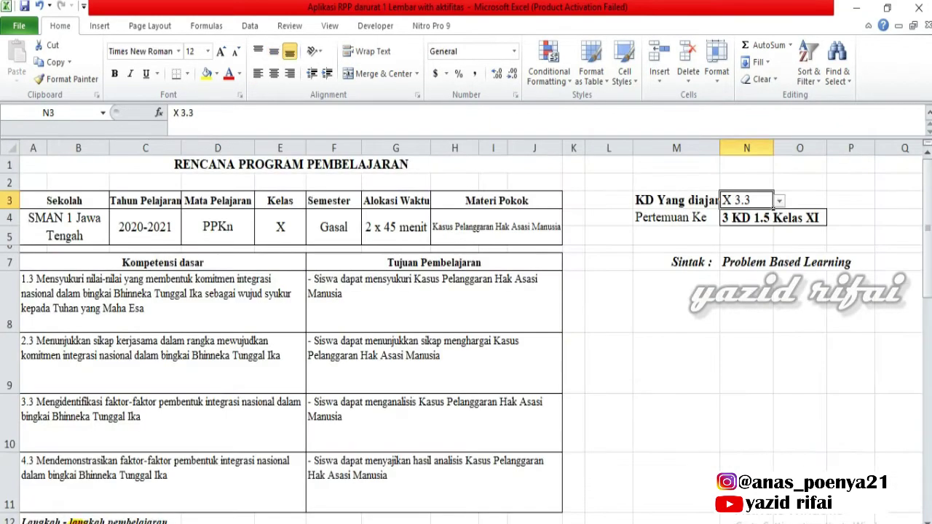
- Reselect X 3.3 as the taught KD from the corrected list of codes
click(780, 201)
click(727, 227)
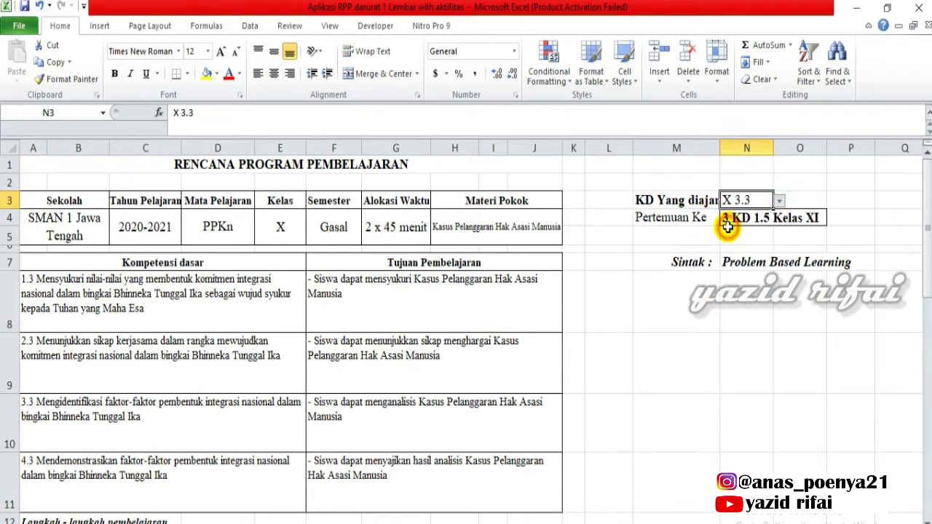
- Try X 3.4 as the taught KD, and after browsing the list of codes set it to X 3.2
click(779, 200)
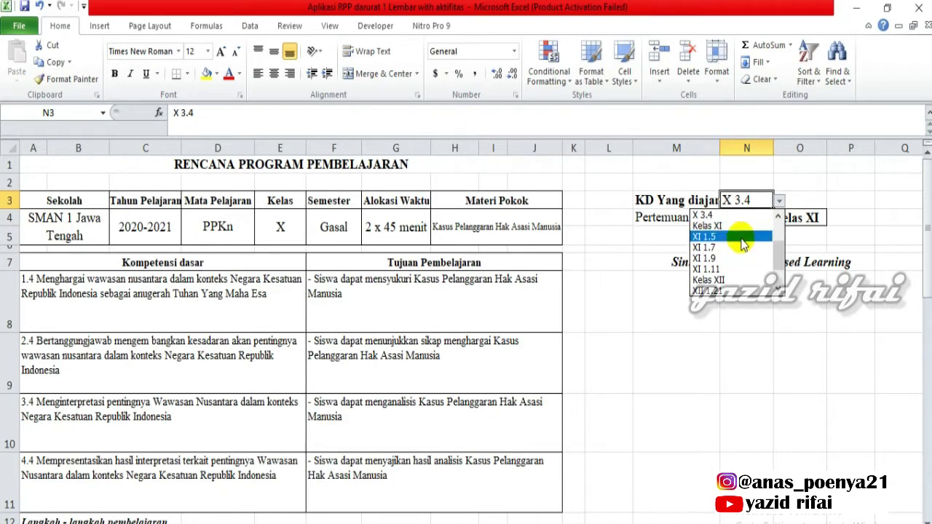
click(779, 273)
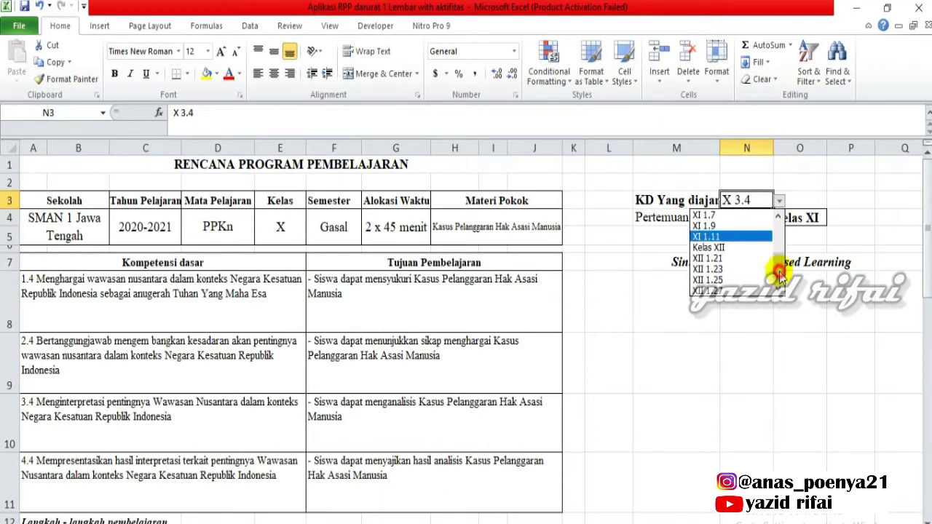
drag(779, 276, 781, 226)
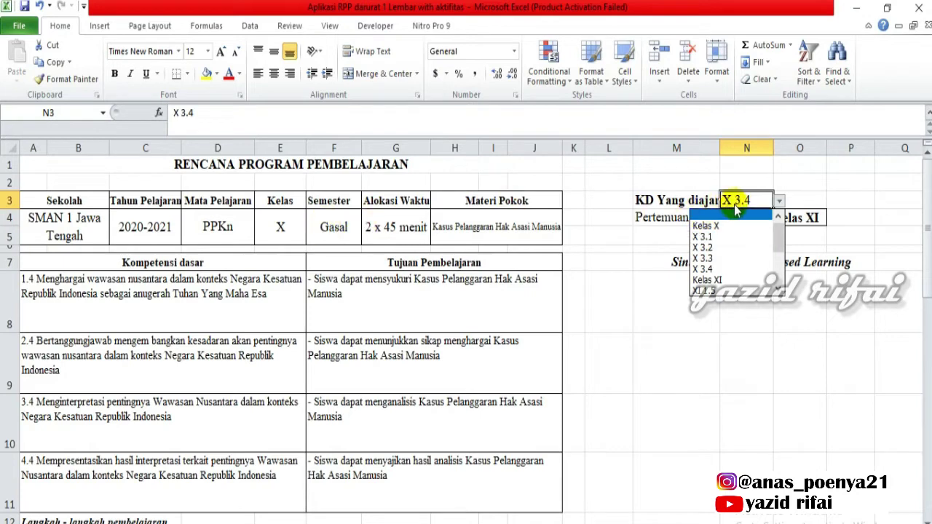
click(719, 248)
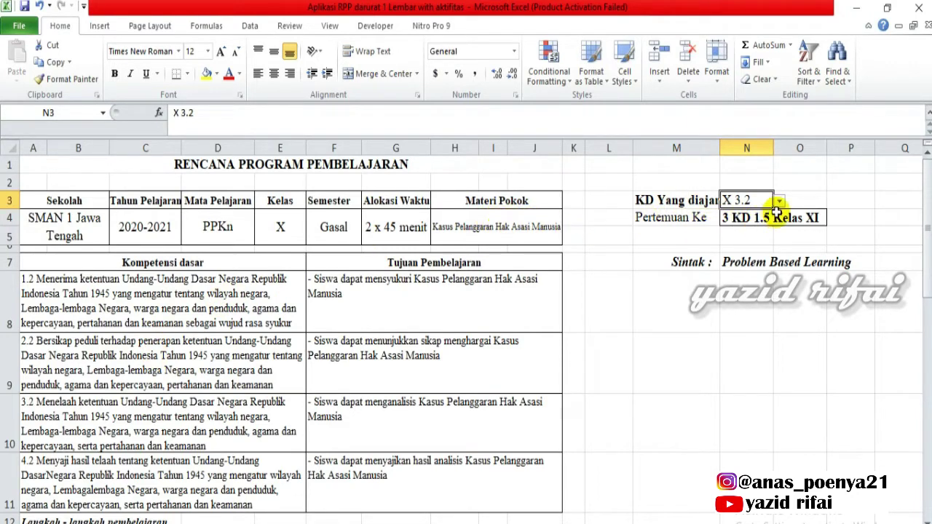
- Set the meeting (Pertemuan Ke) to 2 KD 3.2 Kelas X and review the opening and core activities of the lesson plan
click(741, 218)
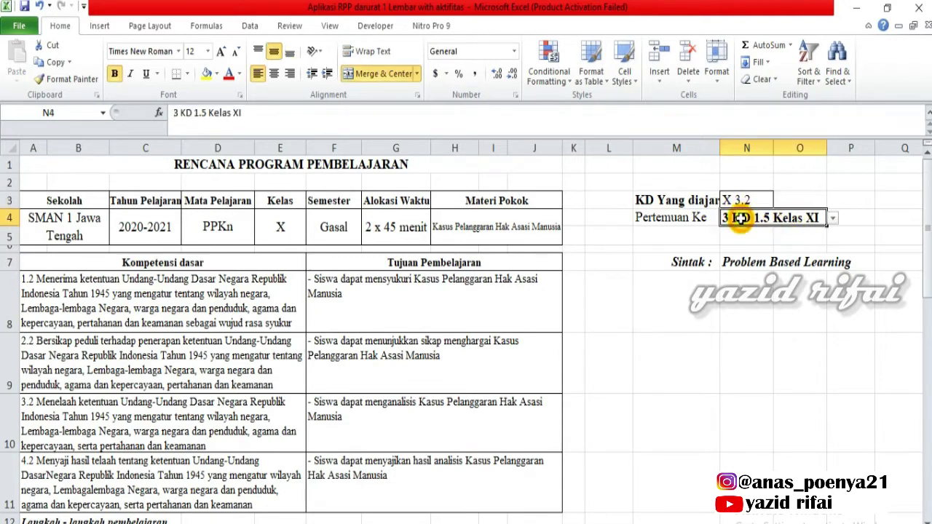
click(833, 219)
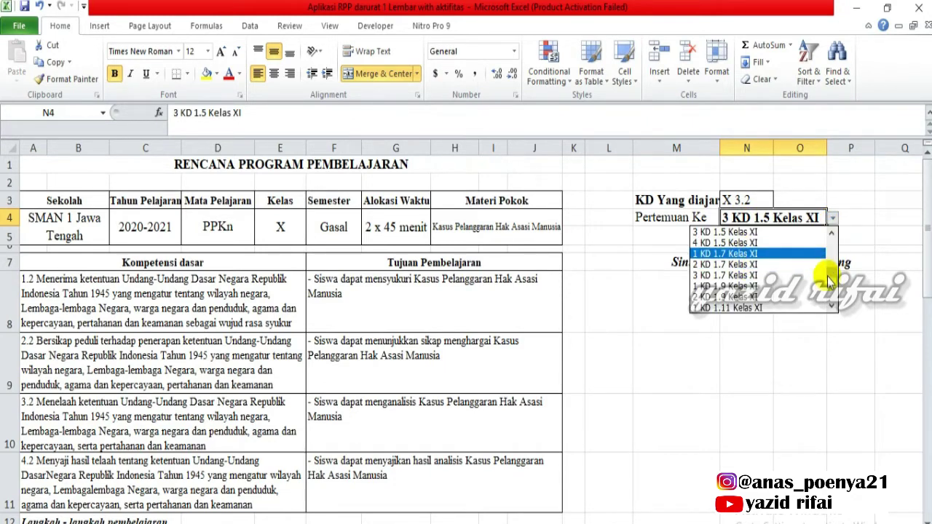
drag(837, 271, 838, 246)
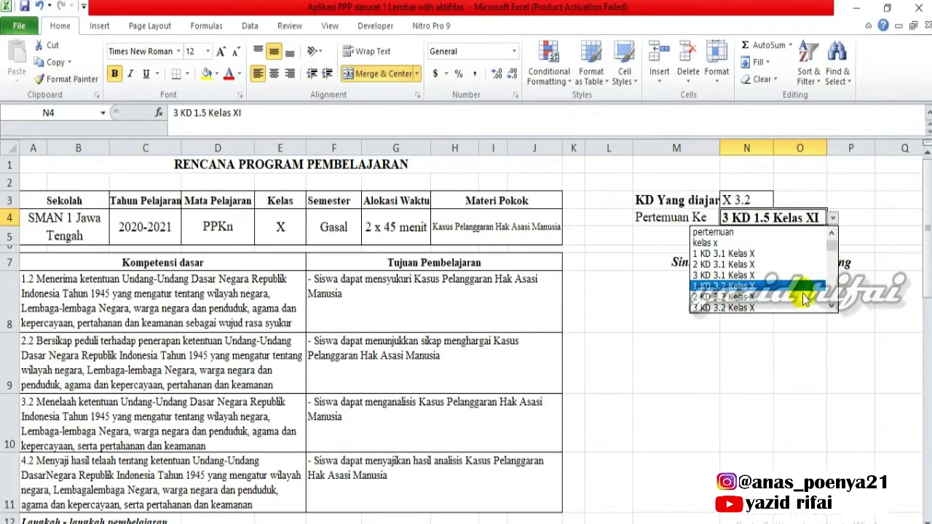
click(833, 307)
click(832, 308)
click(832, 307)
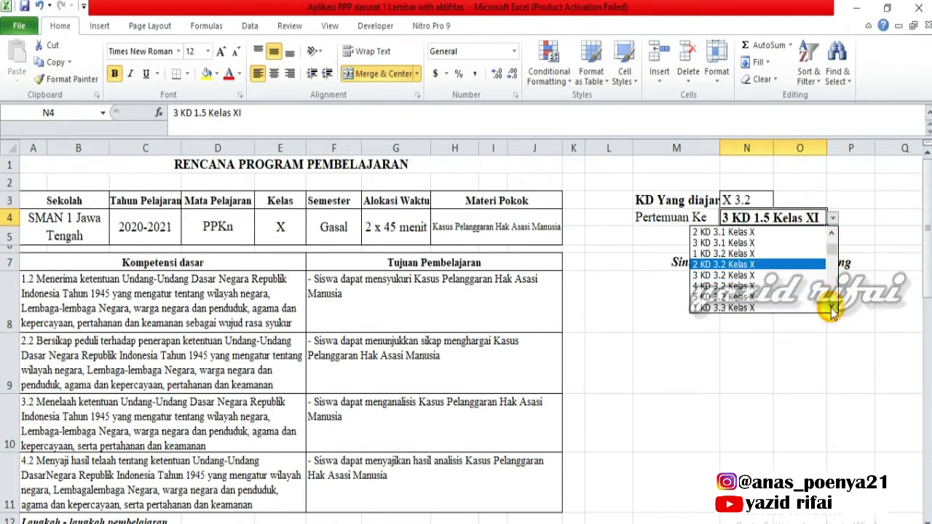
click(833, 307)
click(832, 307)
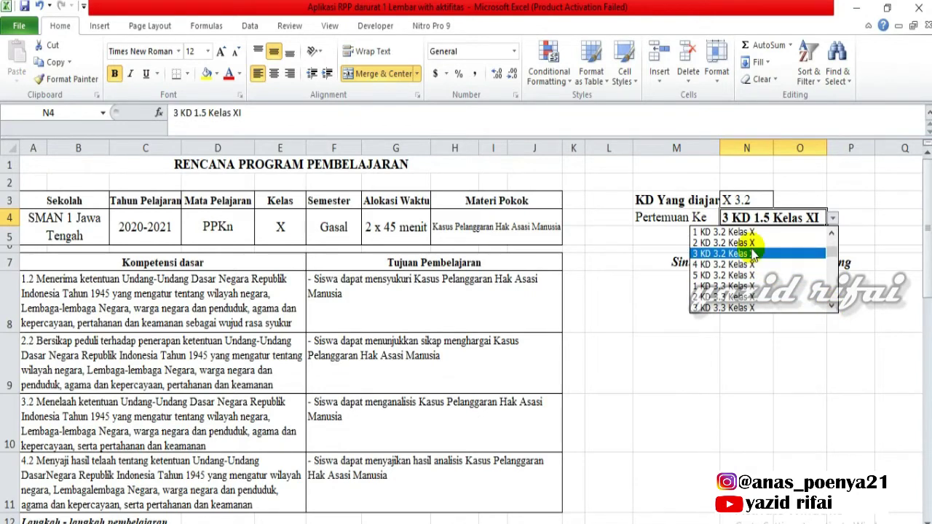
click(731, 243)
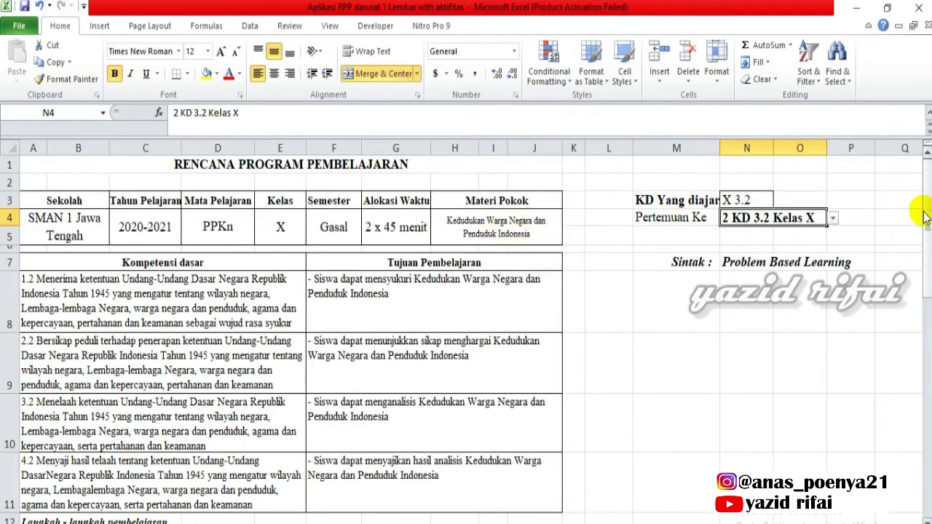
drag(925, 232, 915, 318)
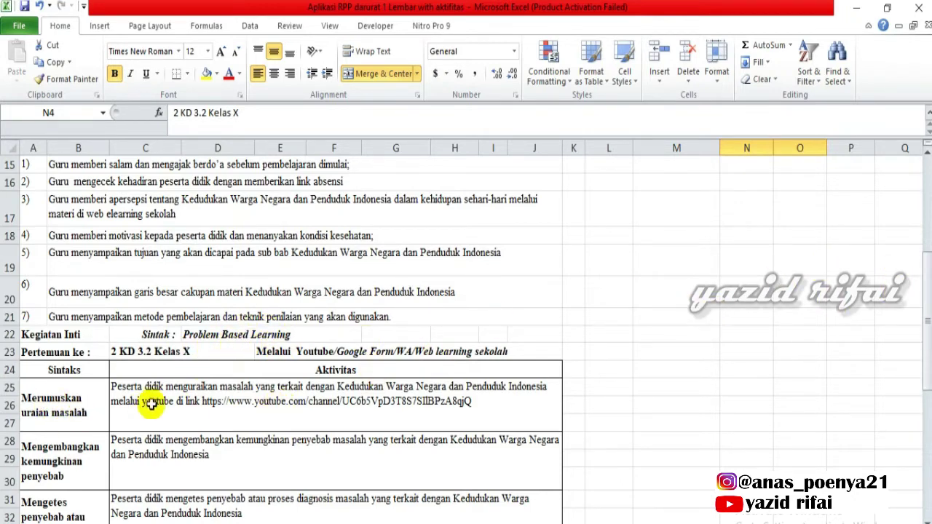
drag(928, 341, 930, 252)
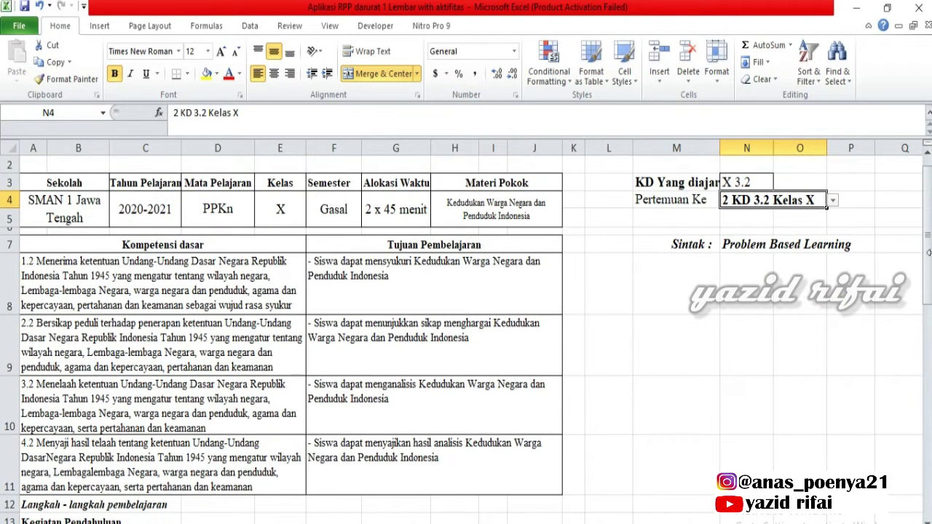
- Set the Sintak learning model to Discovery Learning and look over the core activity table
click(758, 245)
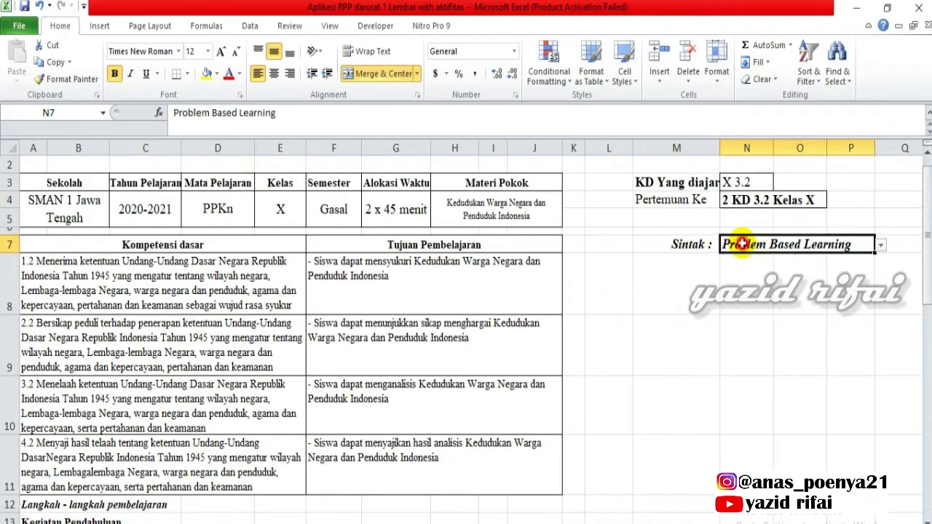
click(882, 247)
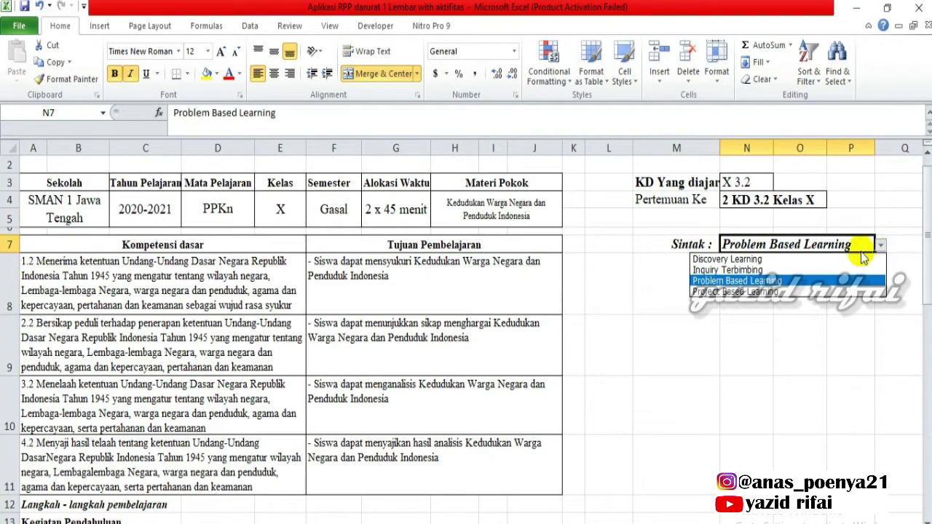
key(Up)
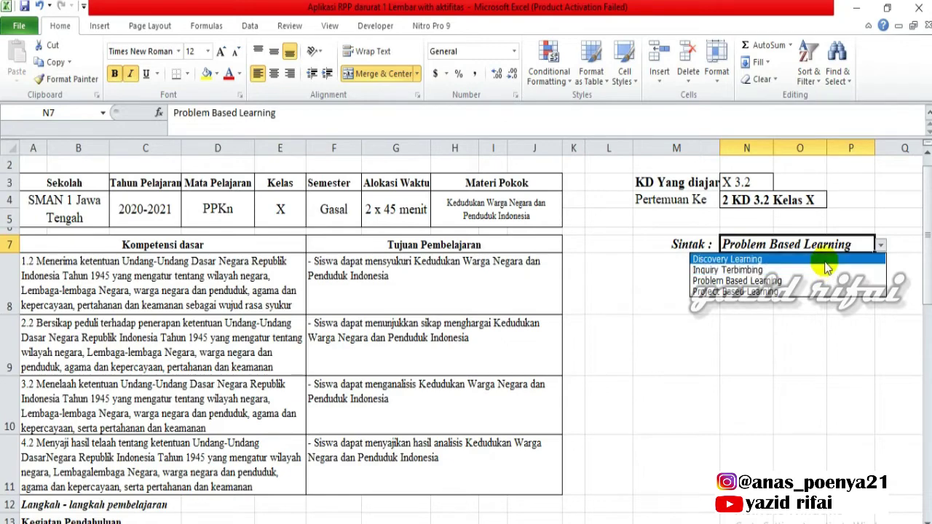
click(824, 260)
drag(926, 233, 914, 342)
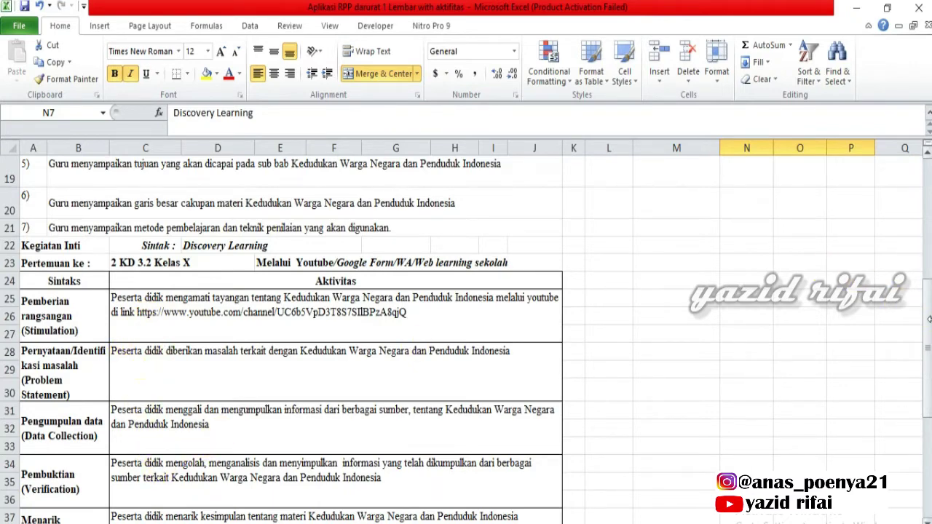
drag(929, 328, 930, 180)
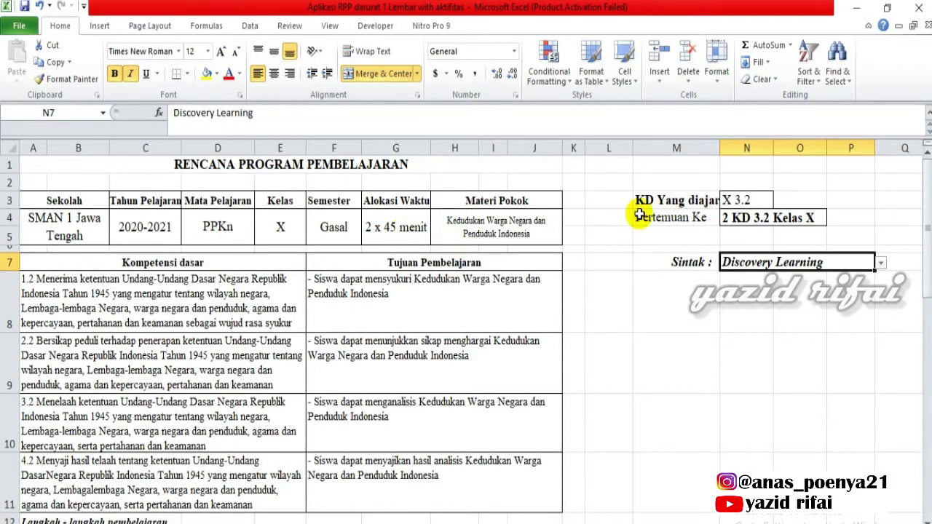
- Change the class (Kelas) in the lesson plan header to XI and the taught KD to XI 1.5
click(288, 227)
click(312, 221)
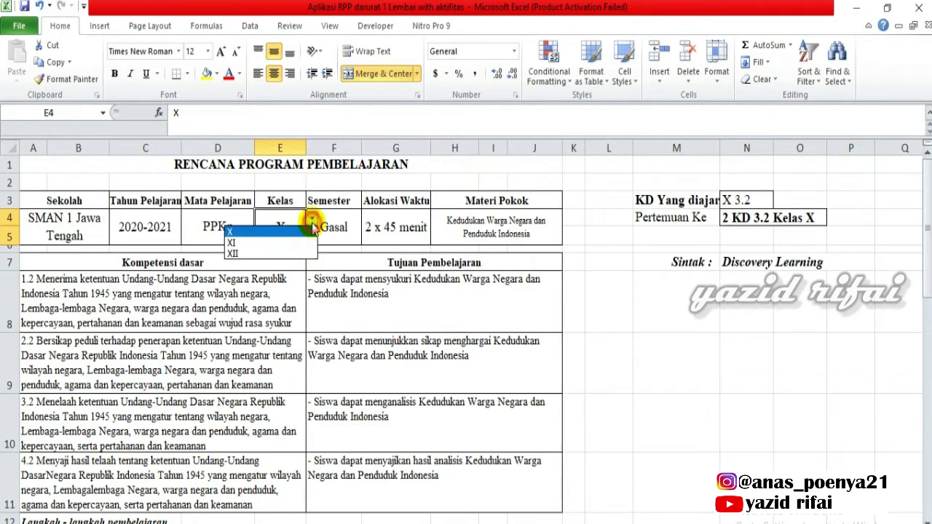
click(294, 245)
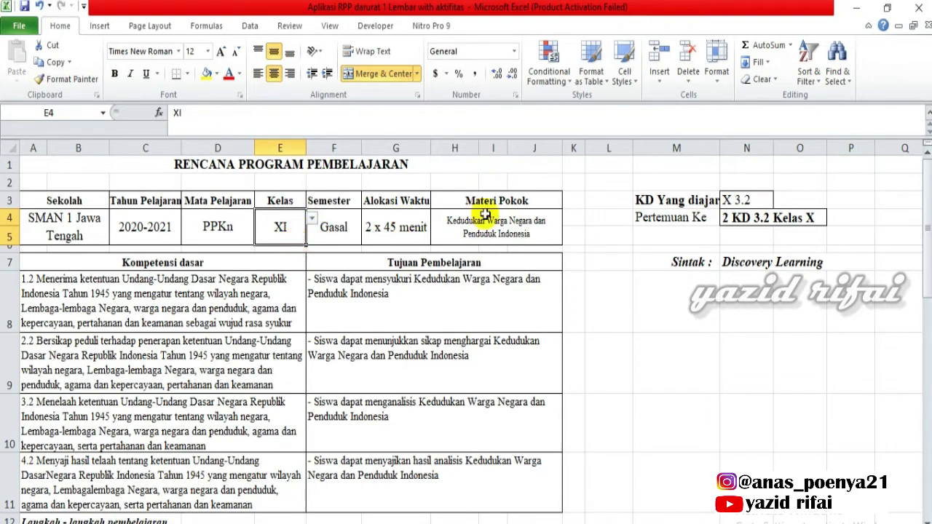
click(748, 204)
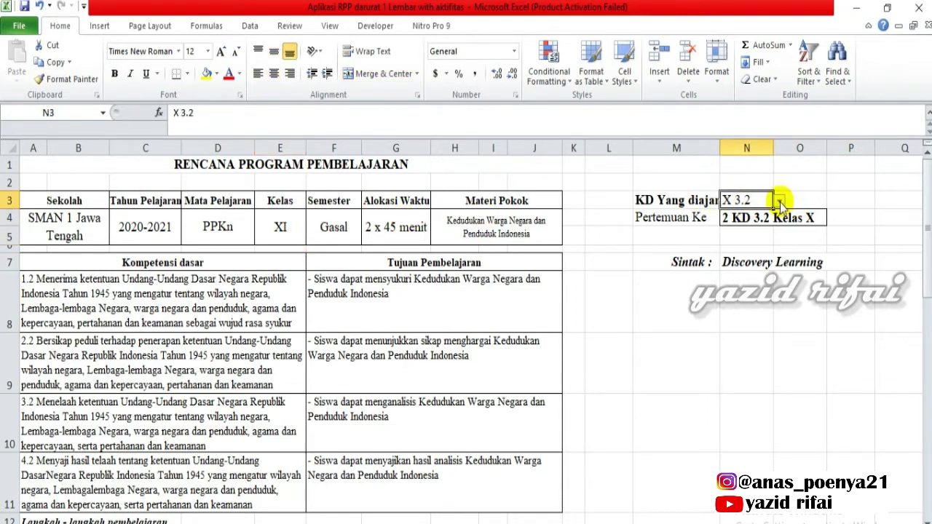
click(780, 204)
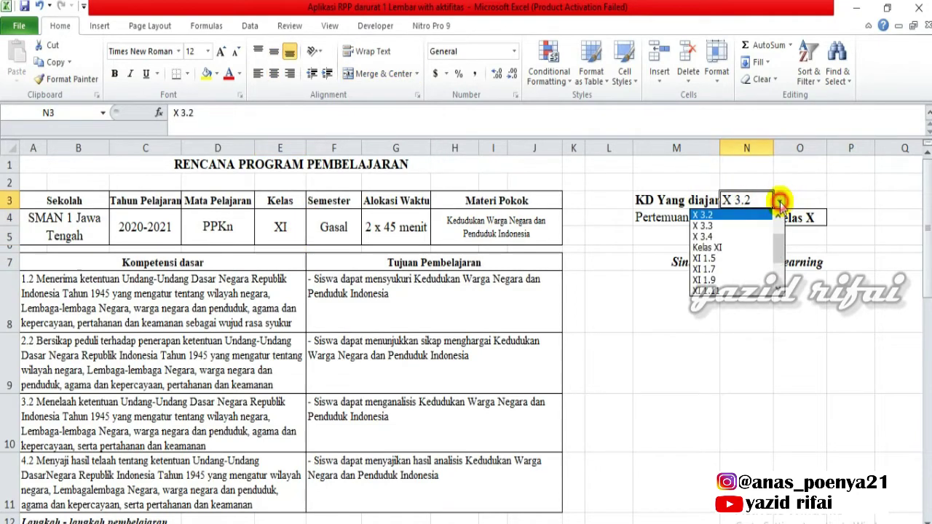
click(731, 259)
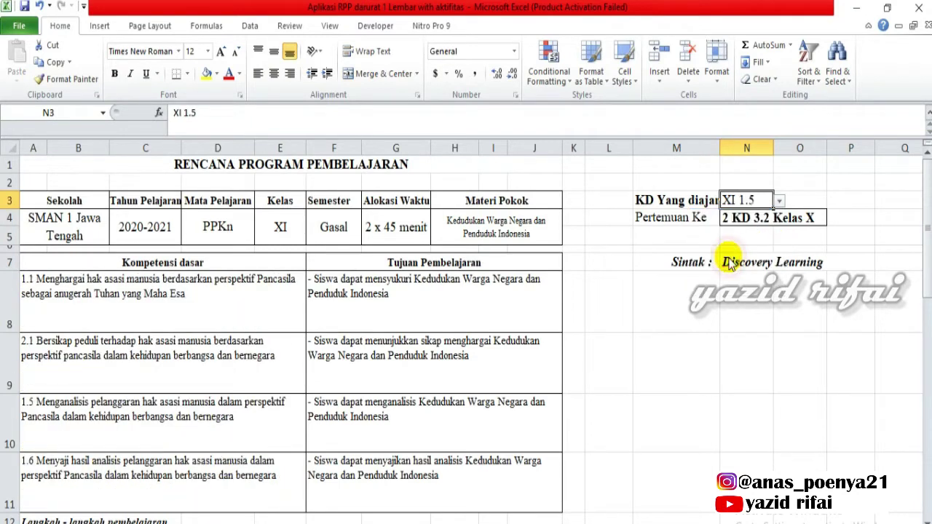
- Set the meeting (Pertemuan Ke) to 3 KD 1.5 Kelas XI
click(769, 216)
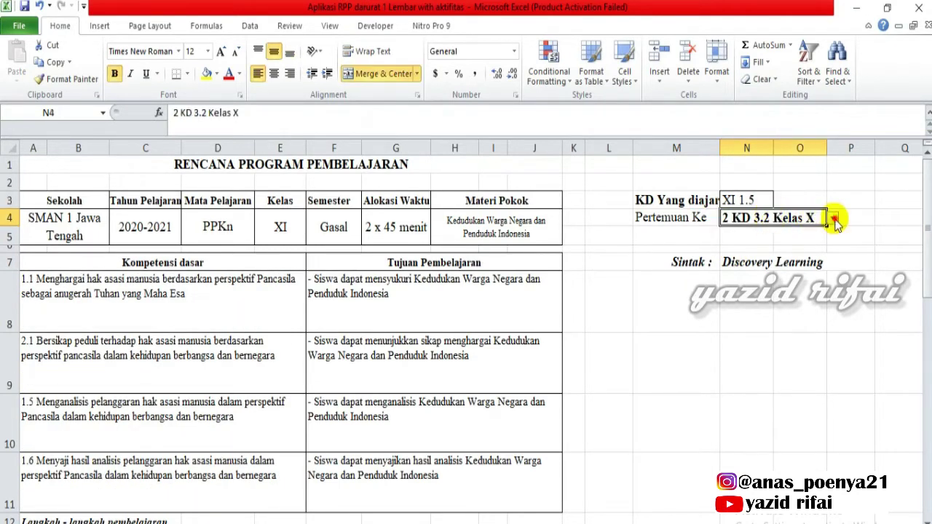
click(833, 218)
drag(834, 259, 834, 268)
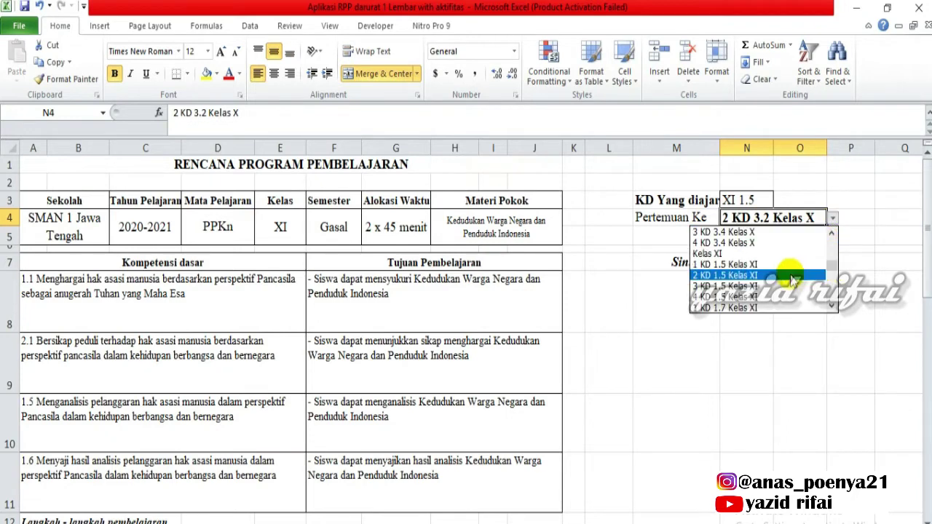
click(747, 288)
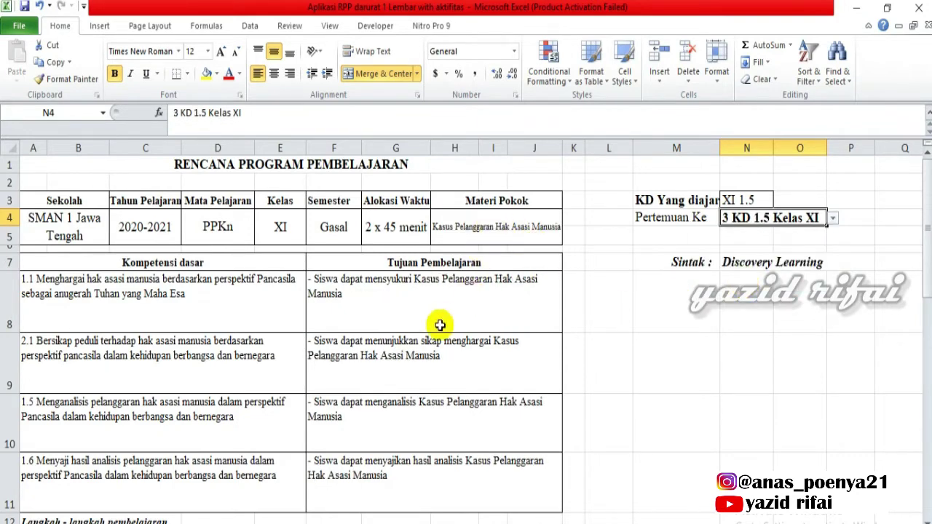
- Set the Sintak to Problem Based Learning and check the stages and activities under Kegiatan Inti
click(755, 261)
click(882, 264)
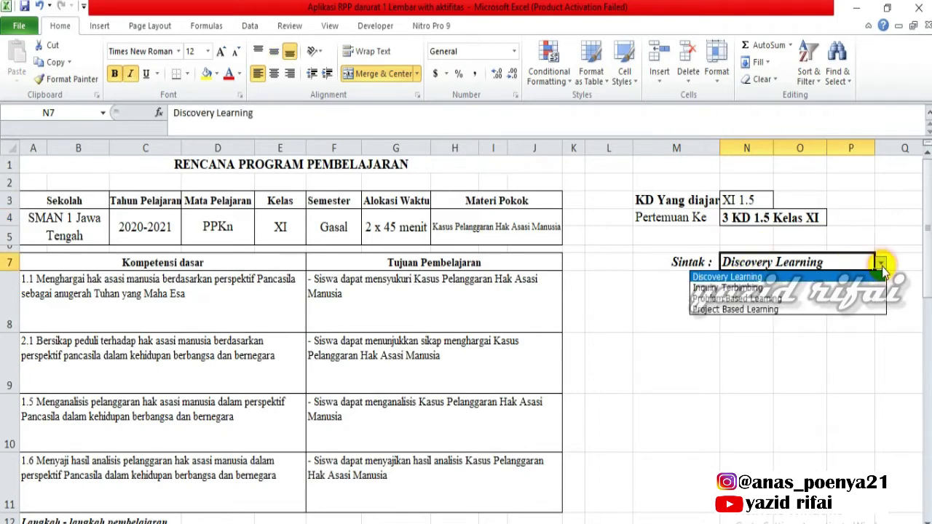
click(836, 303)
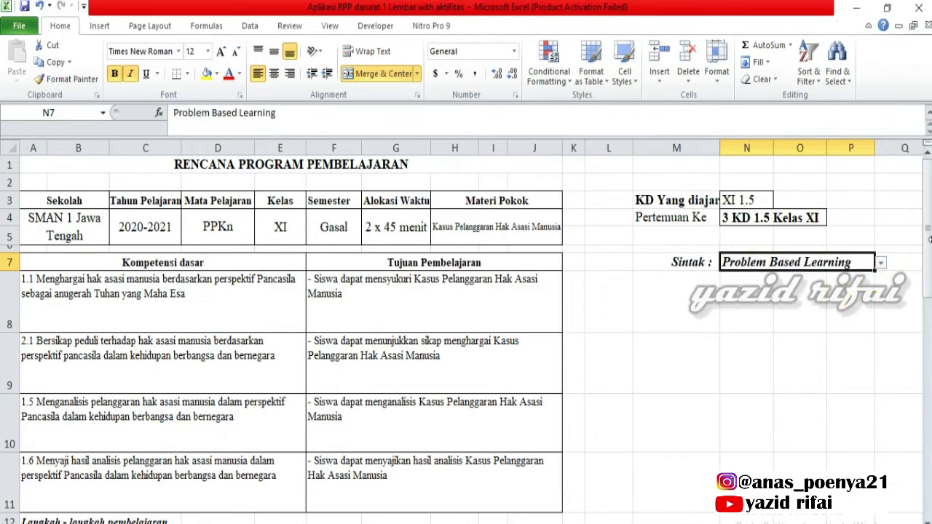
drag(929, 249, 916, 379)
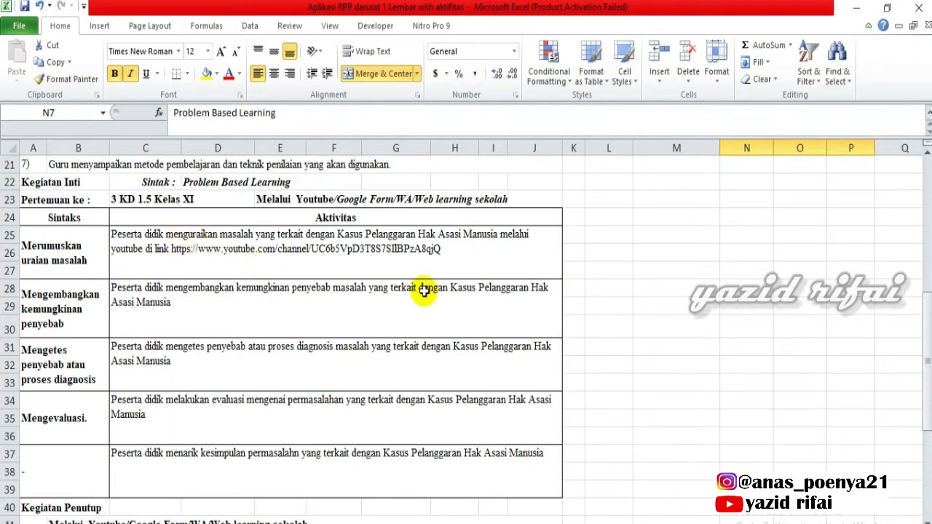
drag(929, 349, 928, 344)
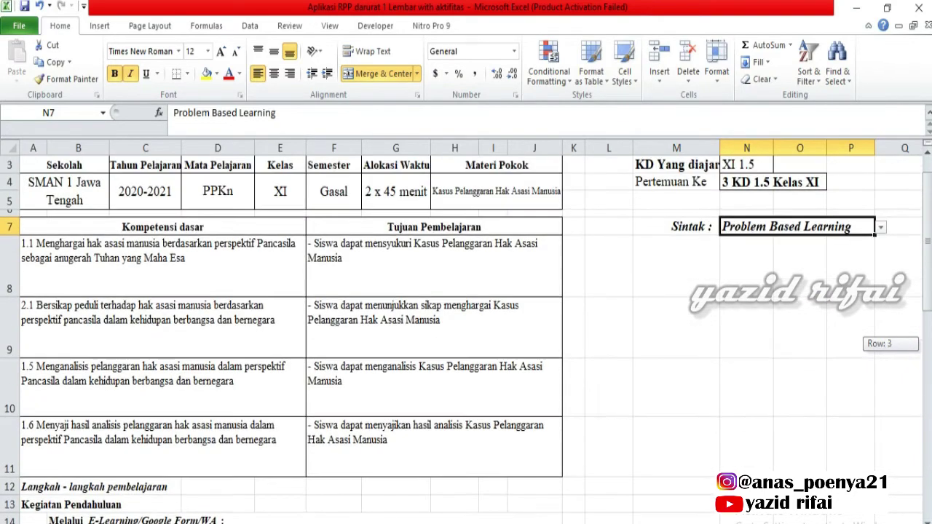
- Switch the Sintak back to Discovery Learning and check the core activities for the class XI meeting
click(881, 228)
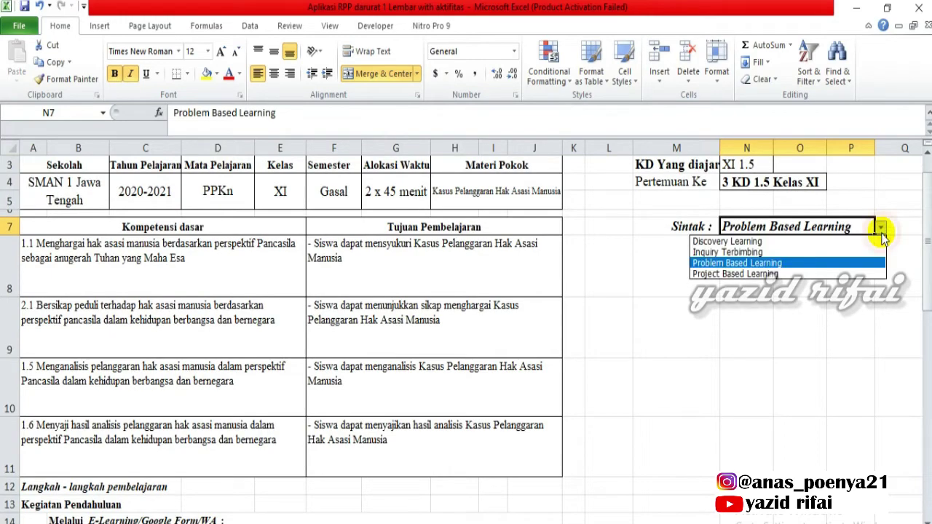
click(805, 242)
drag(926, 212, 919, 291)
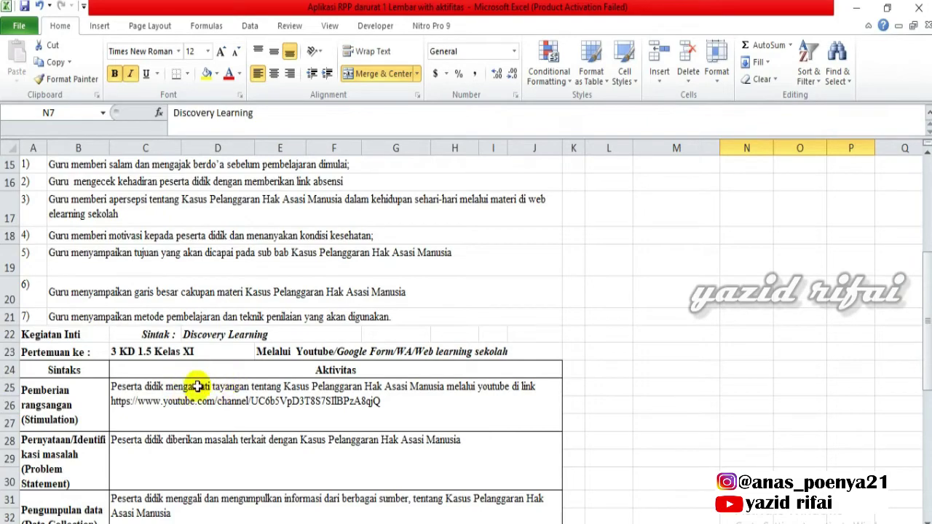
drag(929, 332, 925, 306)
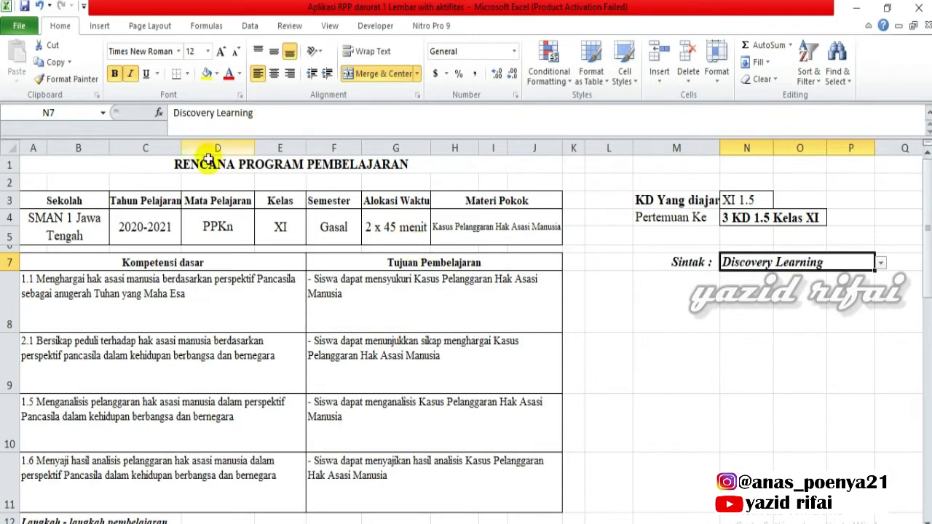
- Set the print area to the whole lesson plan, from the title in A1 to the signature block in row 54, columns A to J
click(51, 167)
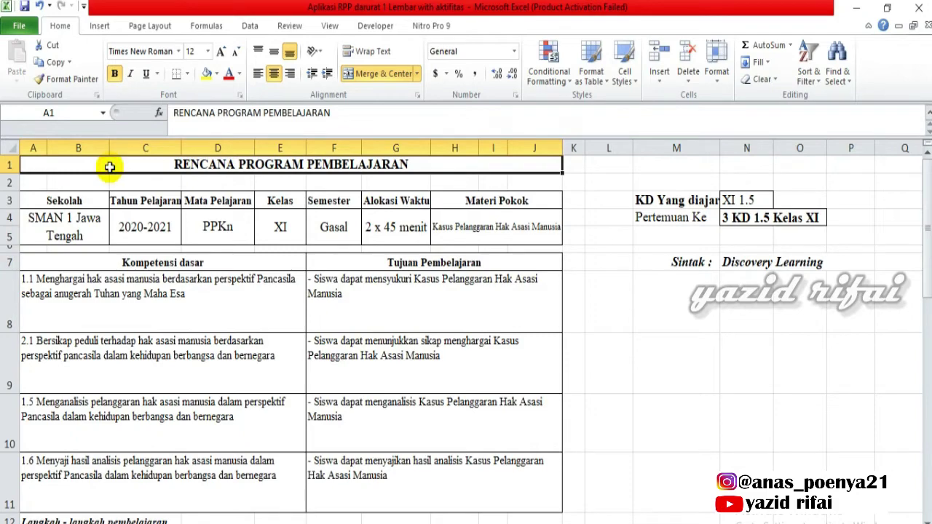
drag(109, 169, 132, 484)
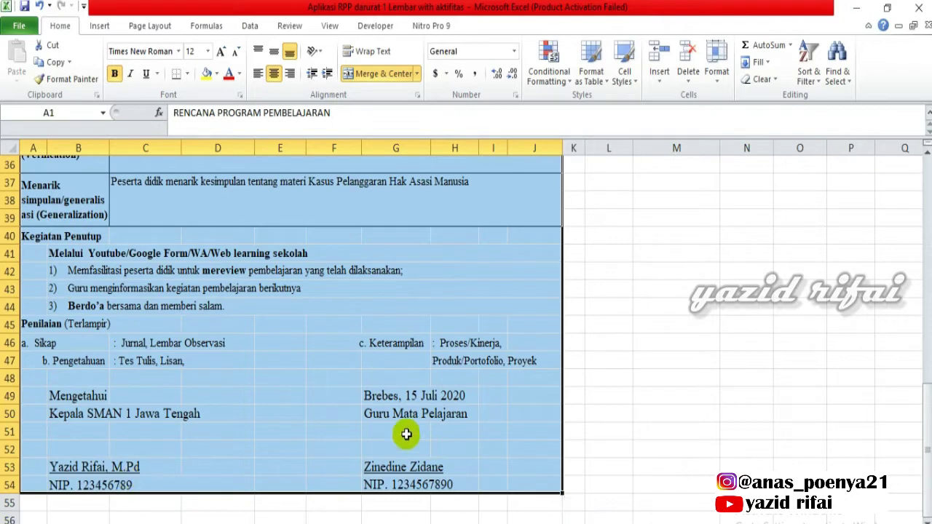
click(155, 27)
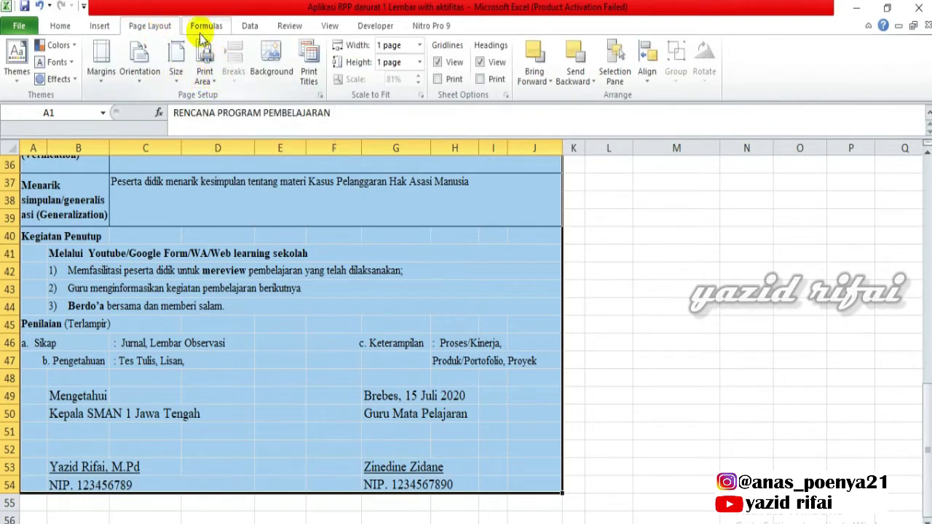
click(216, 84)
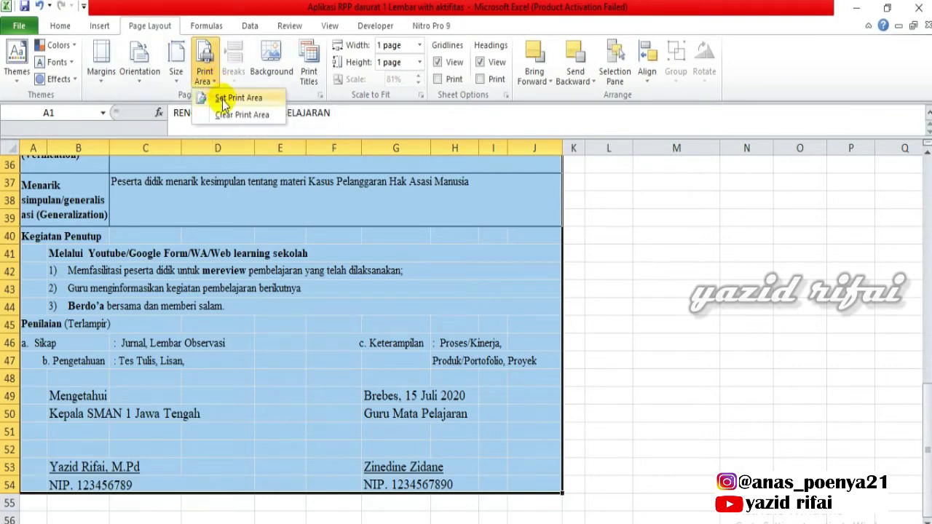
click(223, 100)
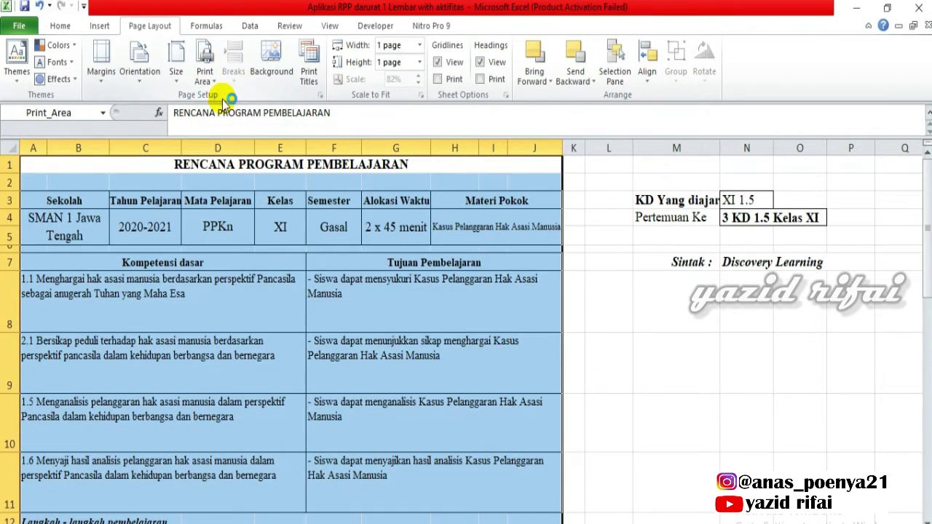
- Check which paper size is selected for the lesson plan sheet
click(183, 87)
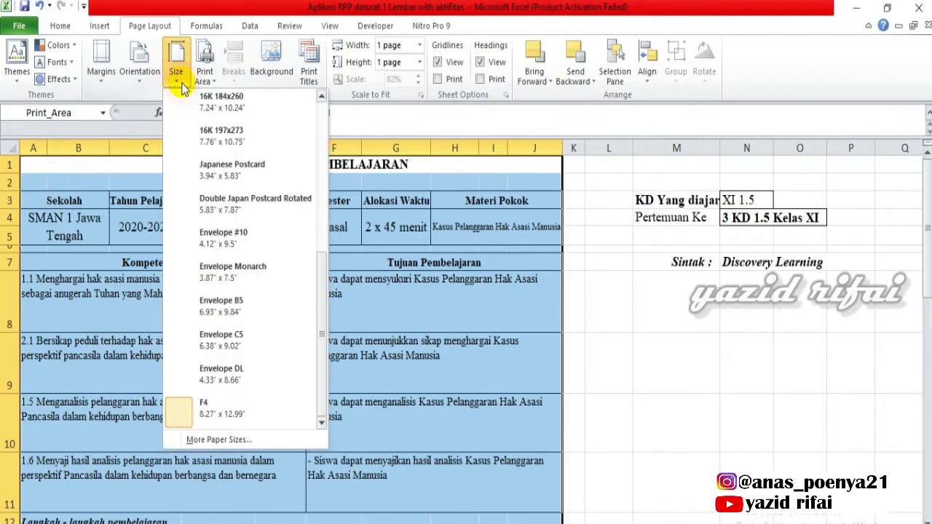
click(182, 87)
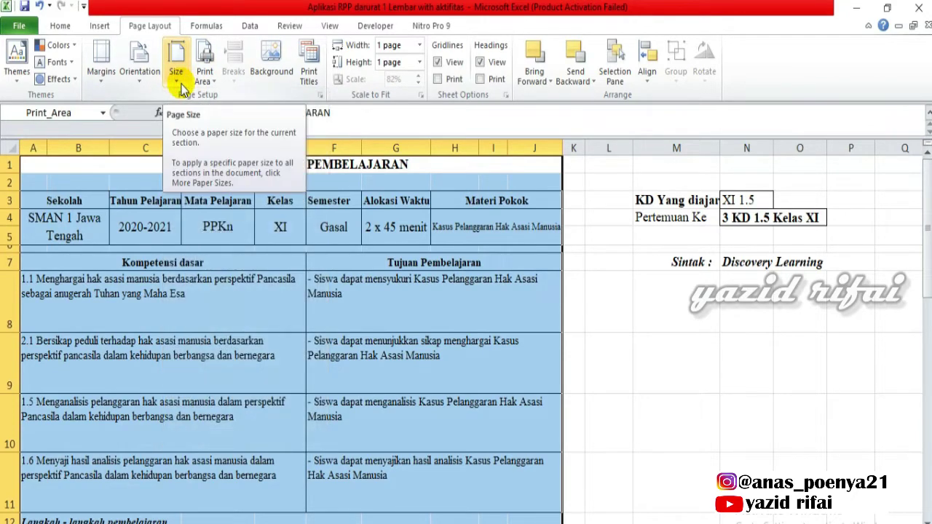
click(182, 88)
scroll(183, 86, down, 3)
click(182, 86)
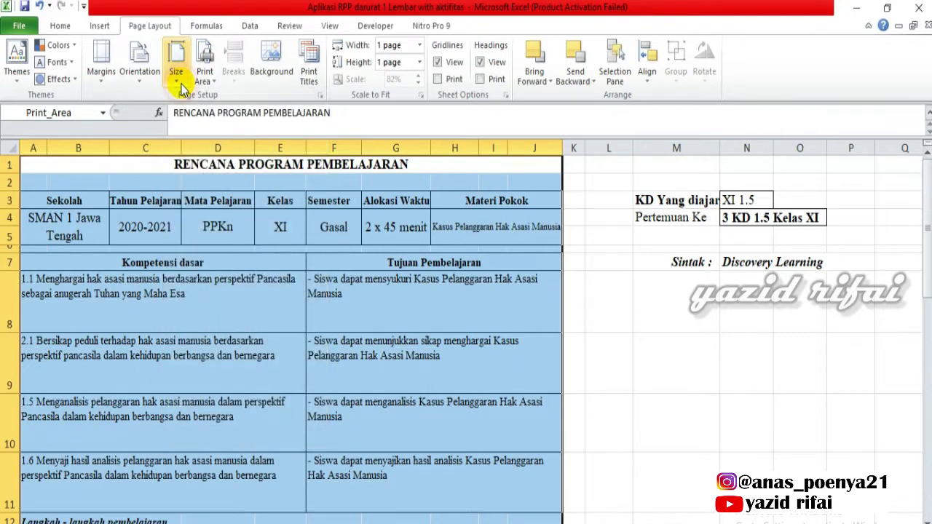
- Scale the lesson plan printout to fit a width of 1 page and a height of 1 page
click(420, 47)
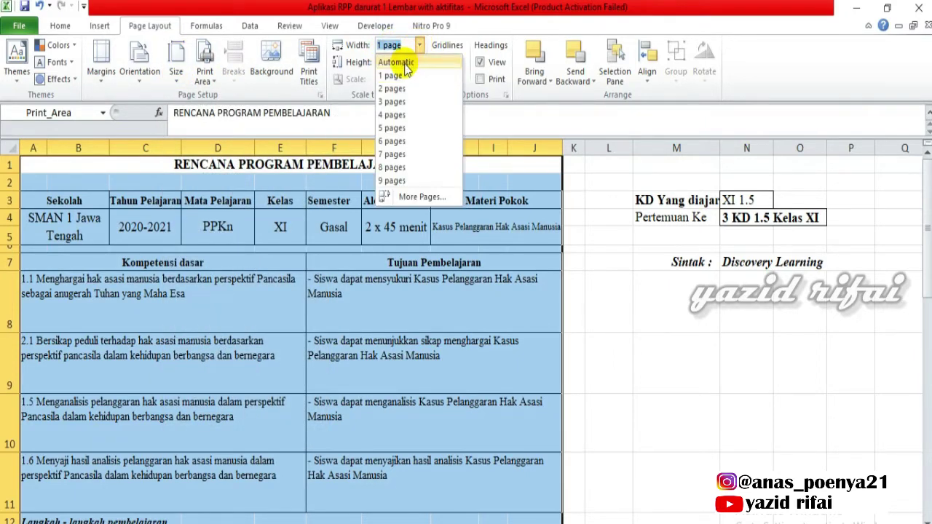
click(399, 75)
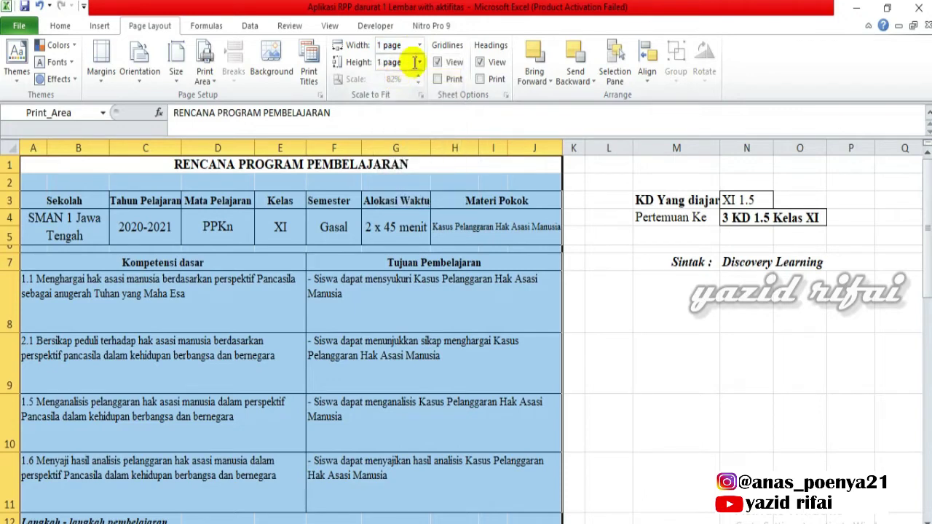
click(420, 64)
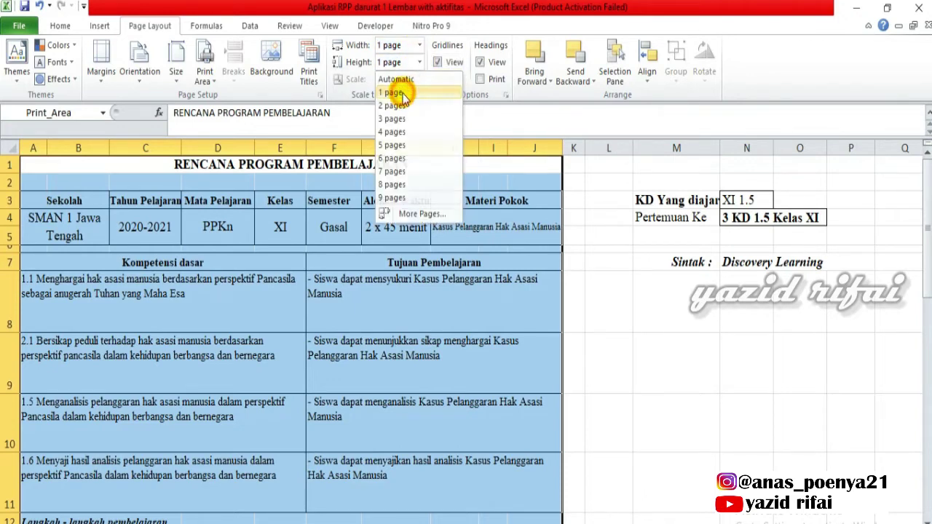
click(406, 91)
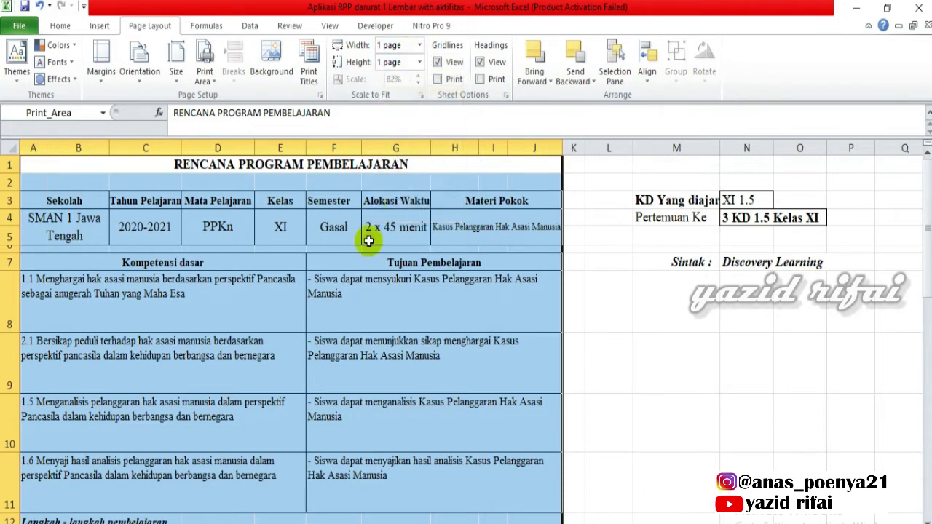
click(358, 290)
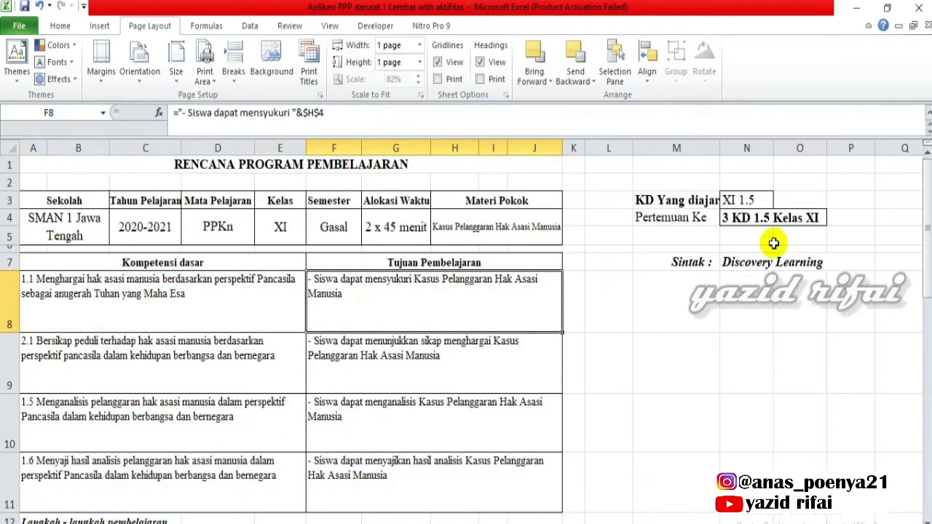
mouse_move(928, 229)
mouse_down()
mouse_move(918, 228)
mouse_move(917, 295)
mouse_move(926, 228)
mouse_up()
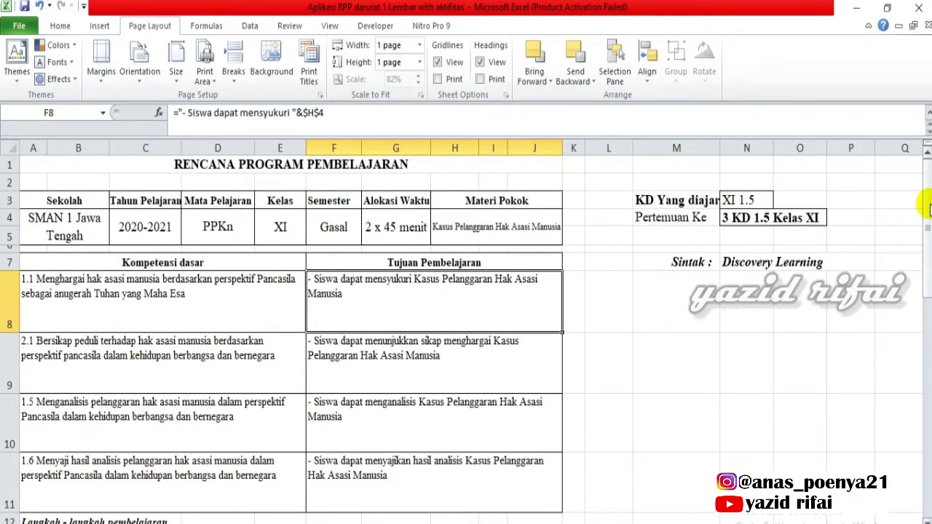
mouse_move(928, 208)
mouse_down()
mouse_move(916, 228)
mouse_move(924, 251)
mouse_move(925, 218)
mouse_up()
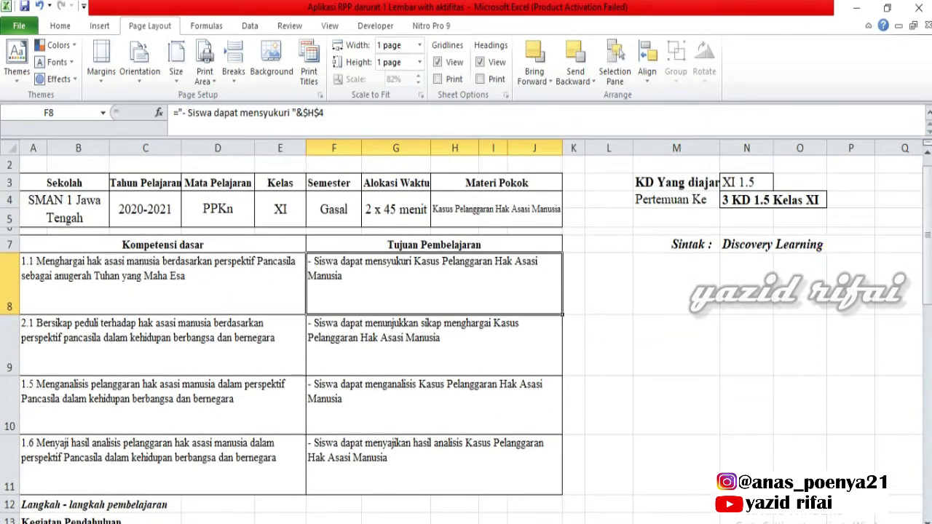
- Switch to the workbook "Aplikasi RPP 1 Lembar with aktifitas" and check the KD list on its neighbouring sheet
click(802, 495)
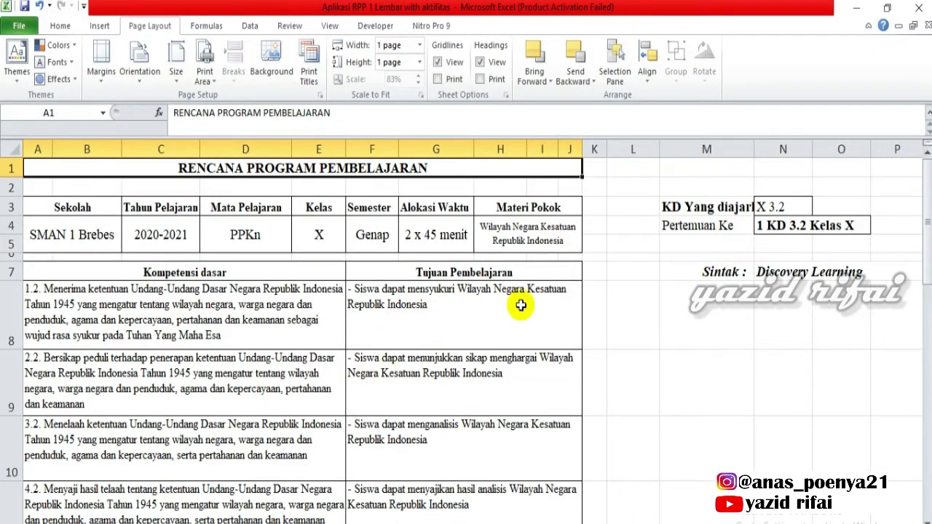
click(791, 227)
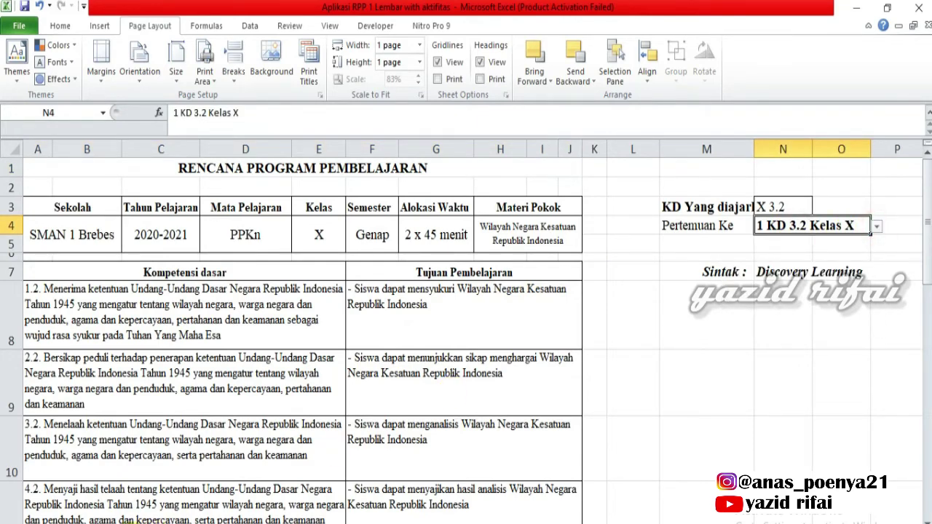
key(ctrl+Page_Down)
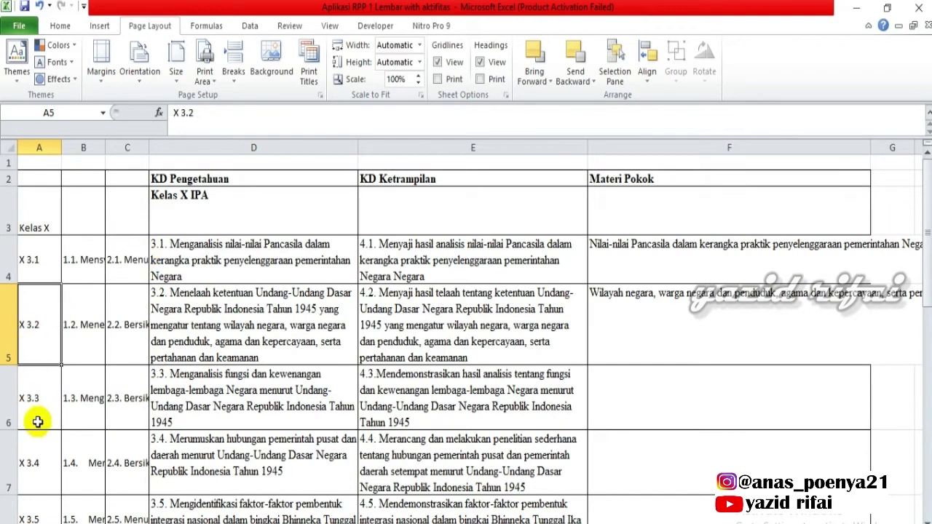
key(ctrl+Page_Up)
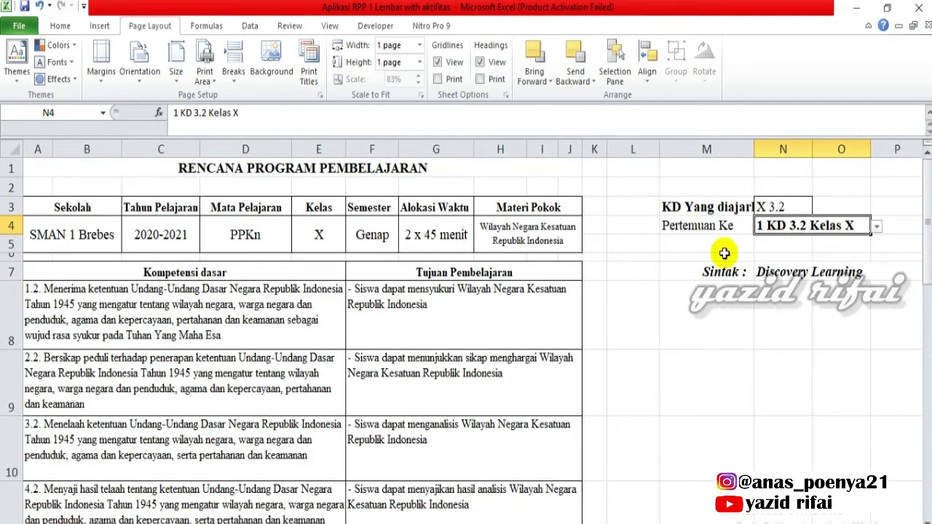
- Look through the available KD options and set the taught KD (KD Yang diajarkan) to X 3.7
click(796, 208)
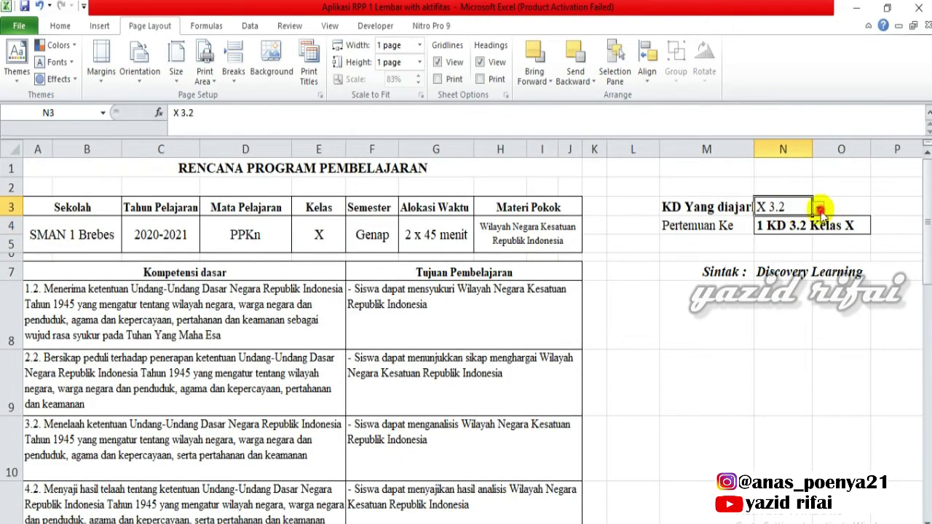
click(819, 207)
scroll(814, 244, down, 1)
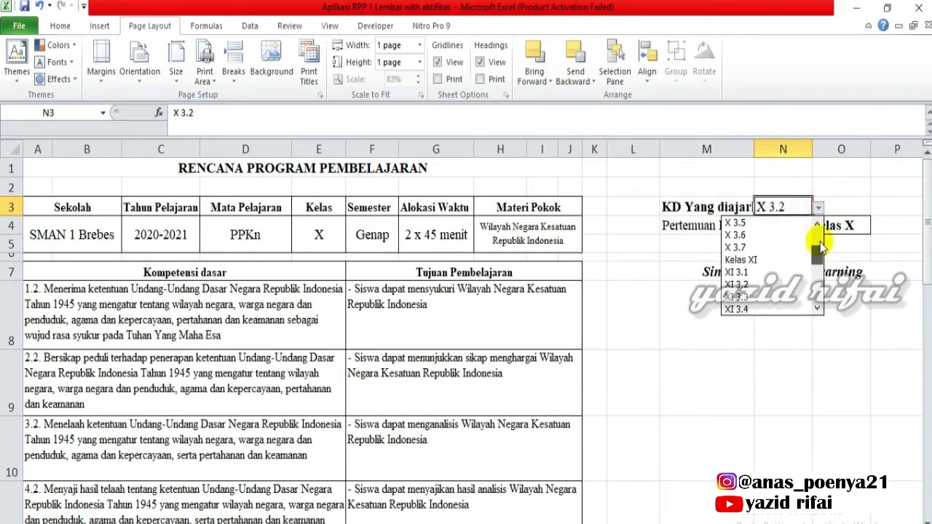
scroll(813, 255, up, 3)
scroll(814, 284, down, 3)
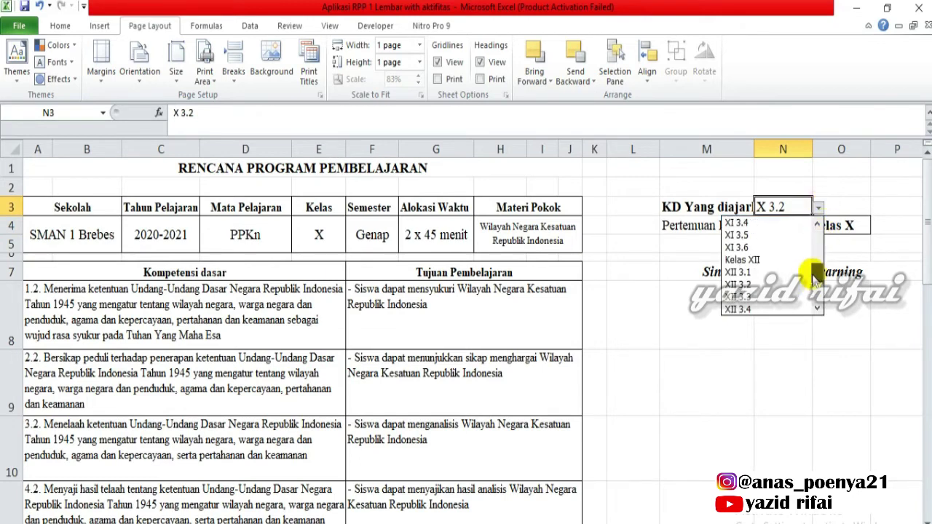
scroll(810, 258, up, 3)
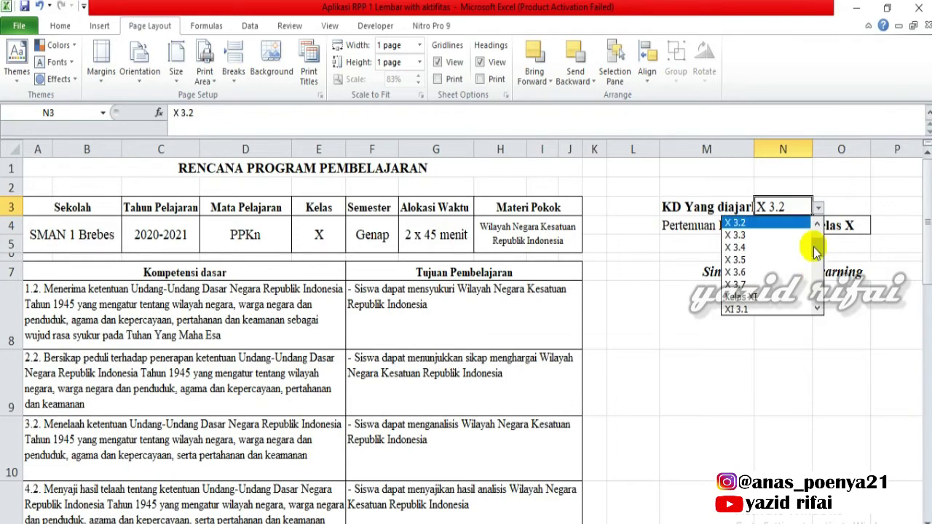
click(746, 285)
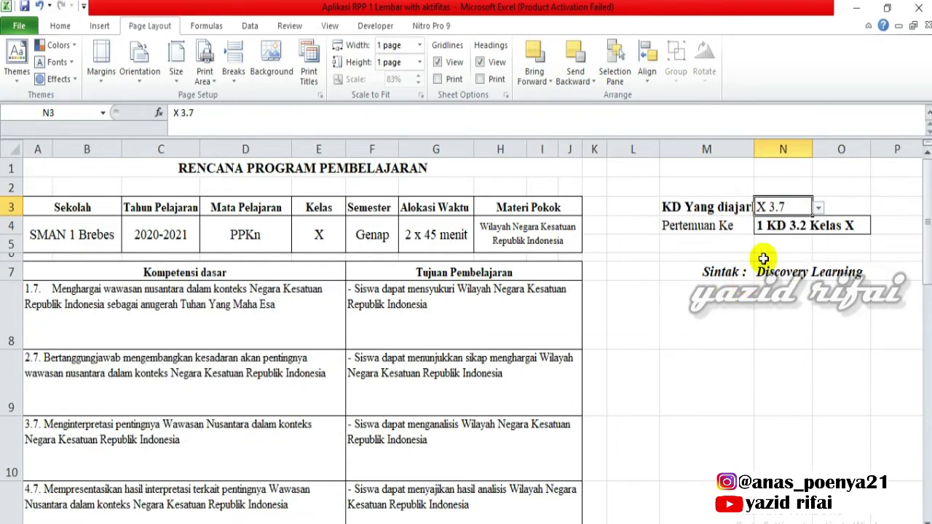
- Set the meeting (Pertemuan Ke) to 1 KD 3.7 Kelas X and review the lesson plan with its Sintak
click(793, 227)
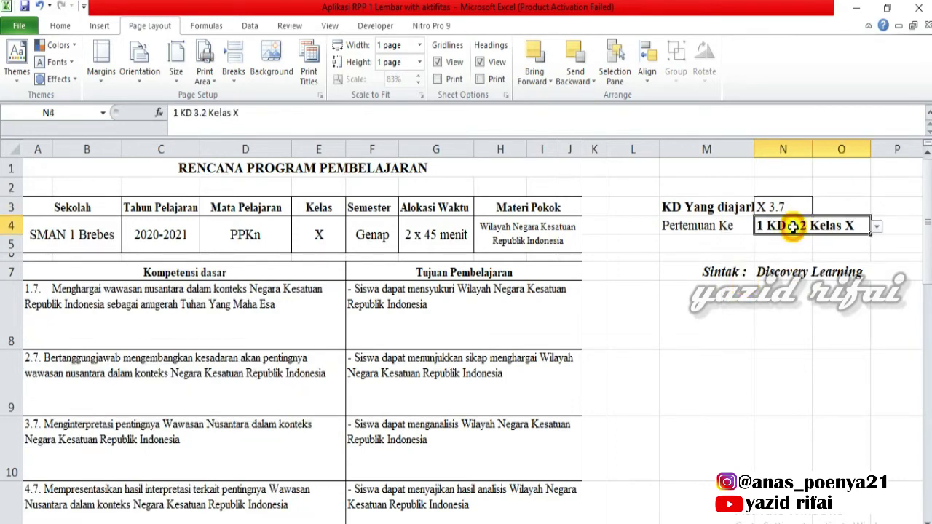
click(877, 226)
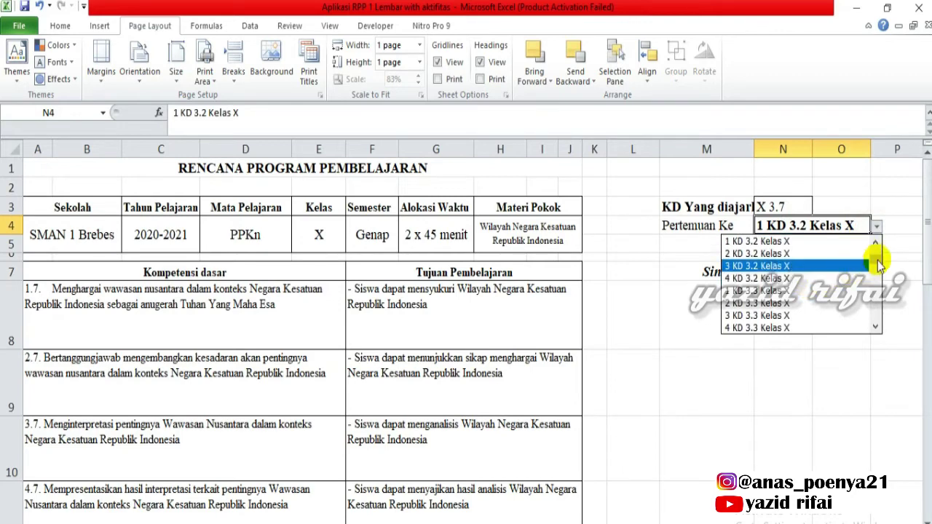
drag(876, 256, 877, 281)
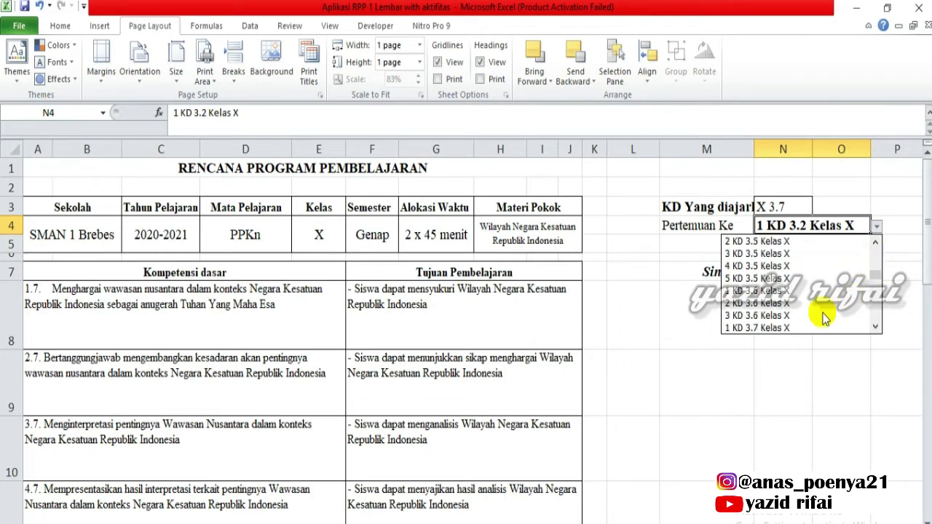
click(781, 327)
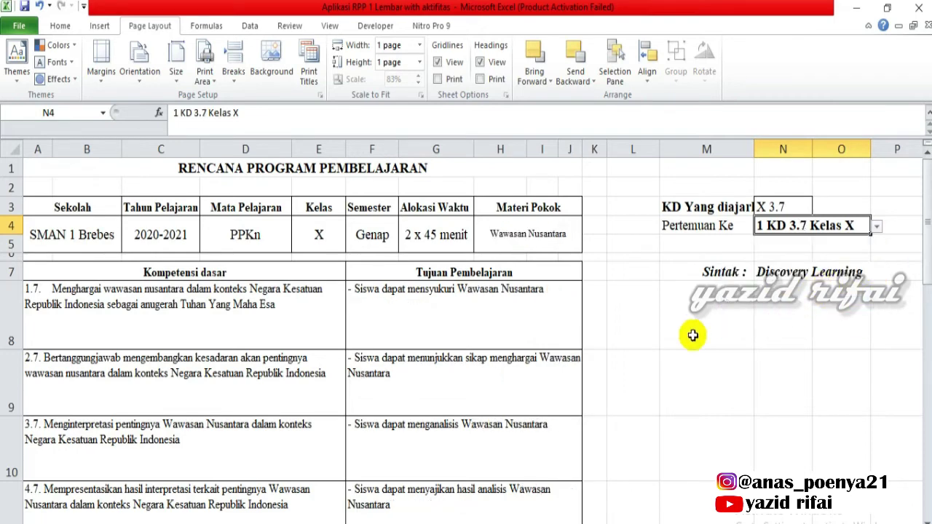
click(792, 271)
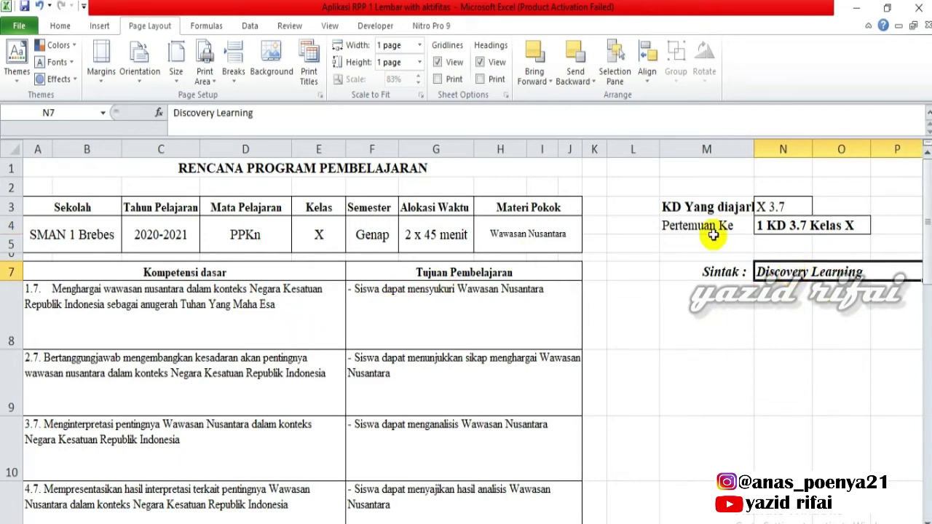
drag(929, 216, 925, 190)
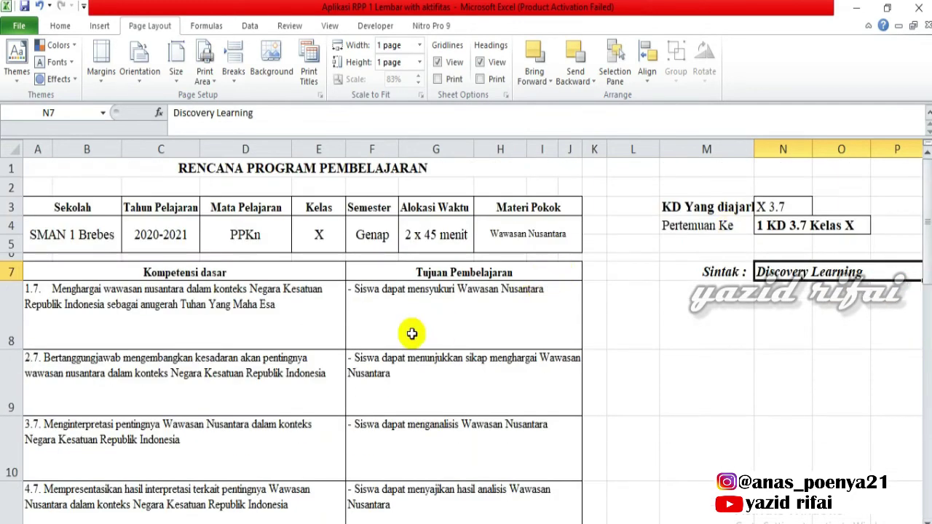